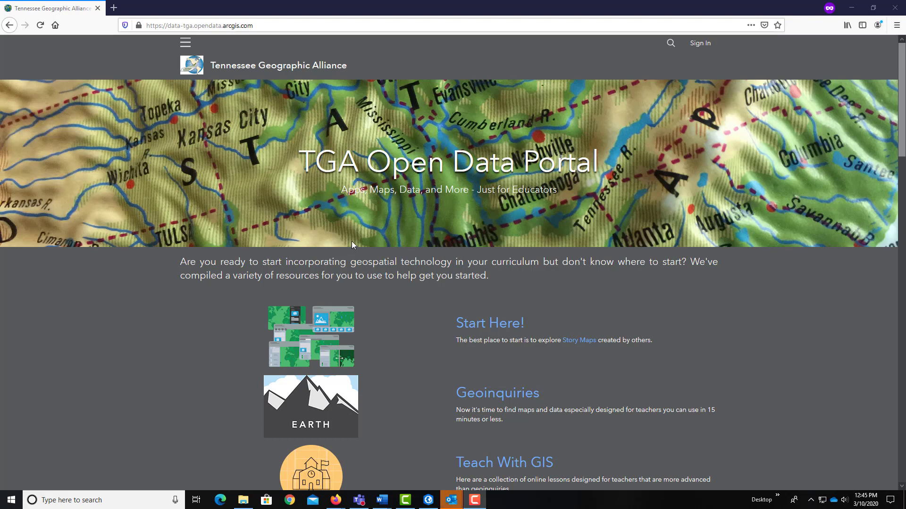
Open the MEGA:BITESS data category on the portal and filter its results to the Feature Layer content type
{"action": "scroll", "coordinate": [143, 234], "scroll_direction": "down", "scroll_amount": 12}
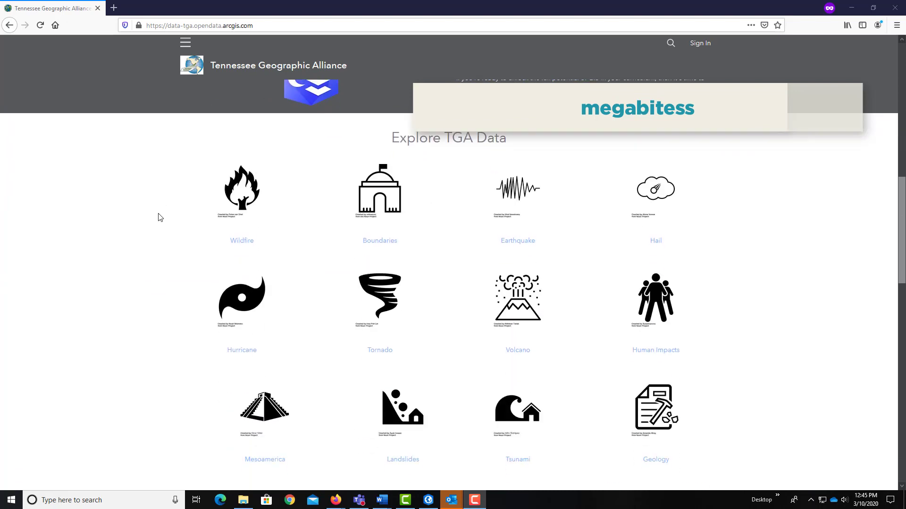
{"action": "scroll", "coordinate": [158, 216], "scroll_direction": "down", "scroll_amount": 4}
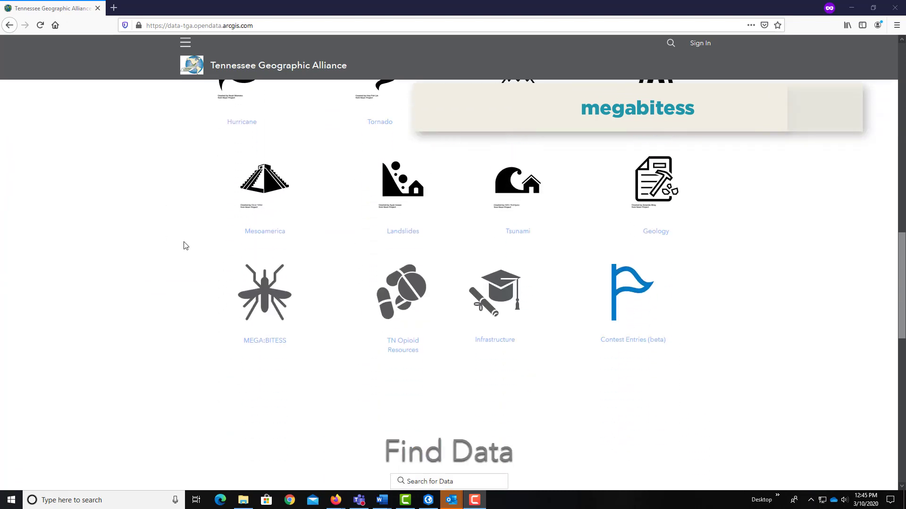
{"action": "left_click", "coordinate": [258, 292]}
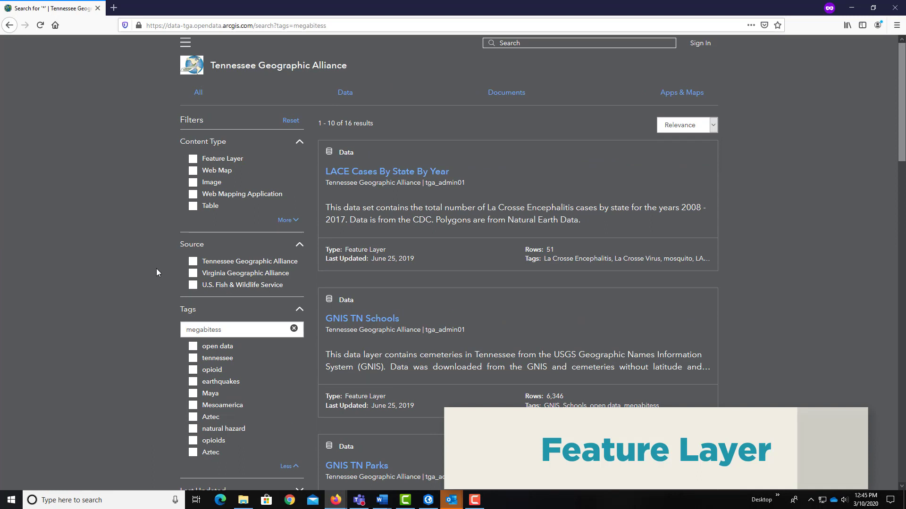
{"action": "left_click", "coordinate": [193, 159]}
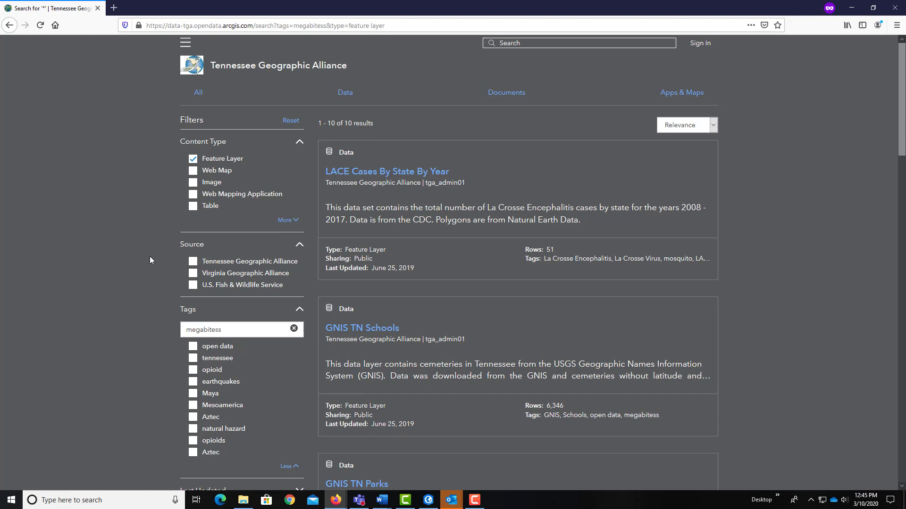
Find the MEGABITESS 2019 Cohort Data Layer in the filtered results and open its dataset page
{"action": "scroll", "coordinate": [149, 256], "scroll_direction": "down", "scroll_amount": 2}
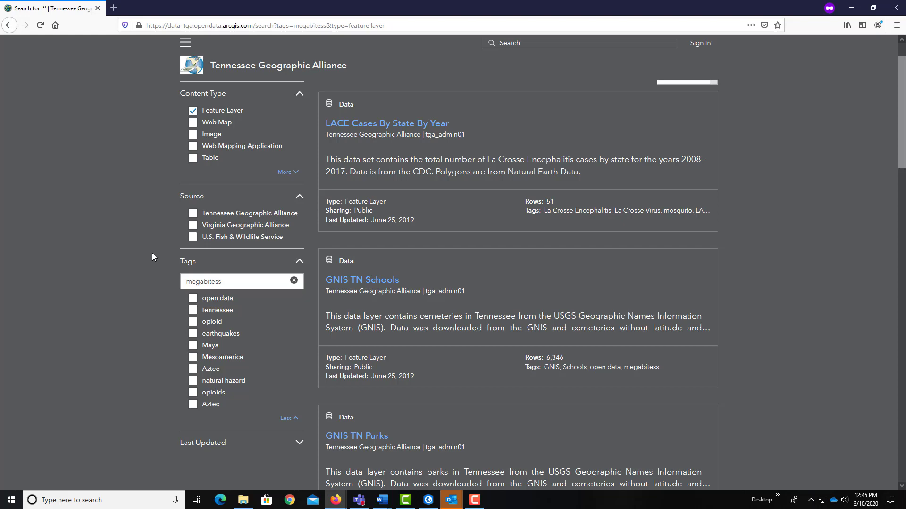
{"action": "scroll", "coordinate": [152, 253], "scroll_direction": "down", "scroll_amount": 10}
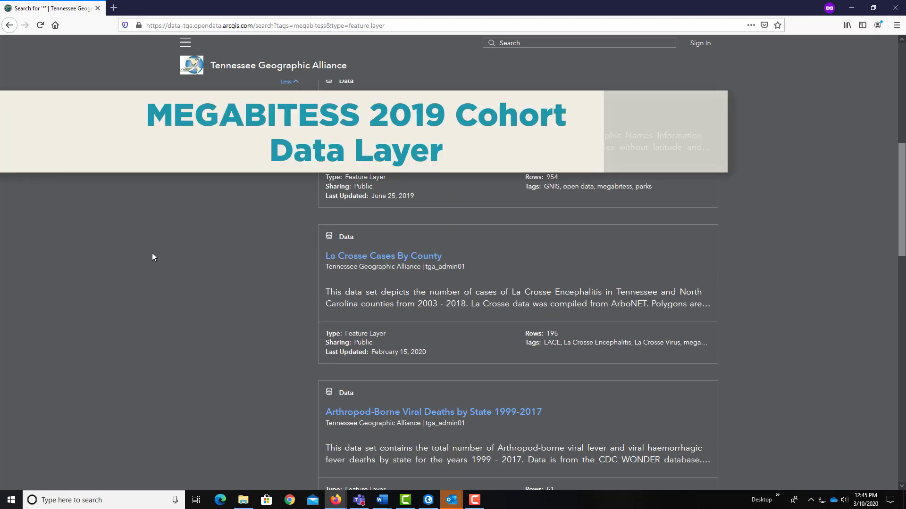
{"action": "scroll", "coordinate": [152, 253], "scroll_direction": "down", "scroll_amount": 5}
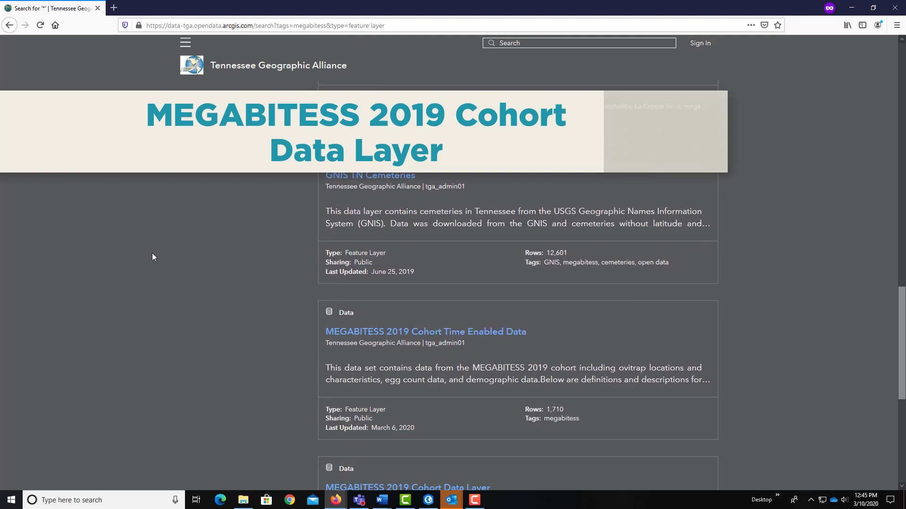
{"action": "left_click", "coordinate": [11, 25]}
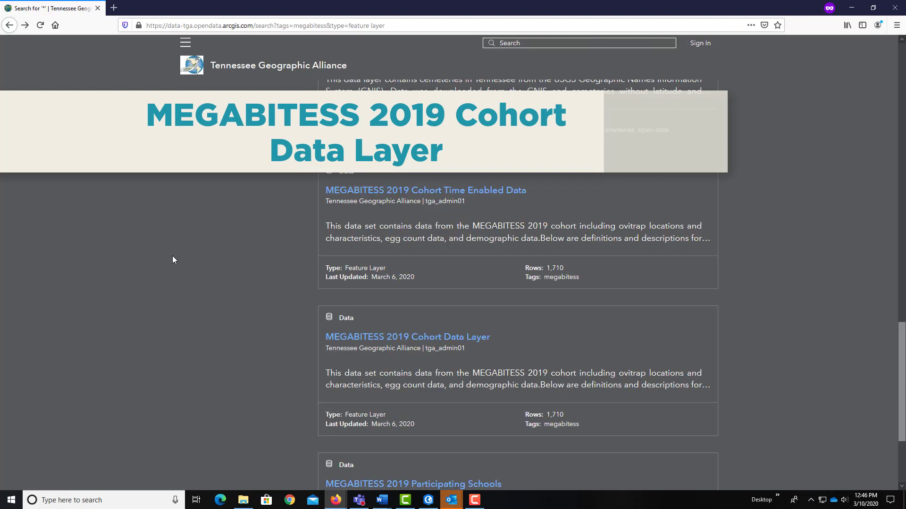
{"action": "left_click", "coordinate": [439, 337]}
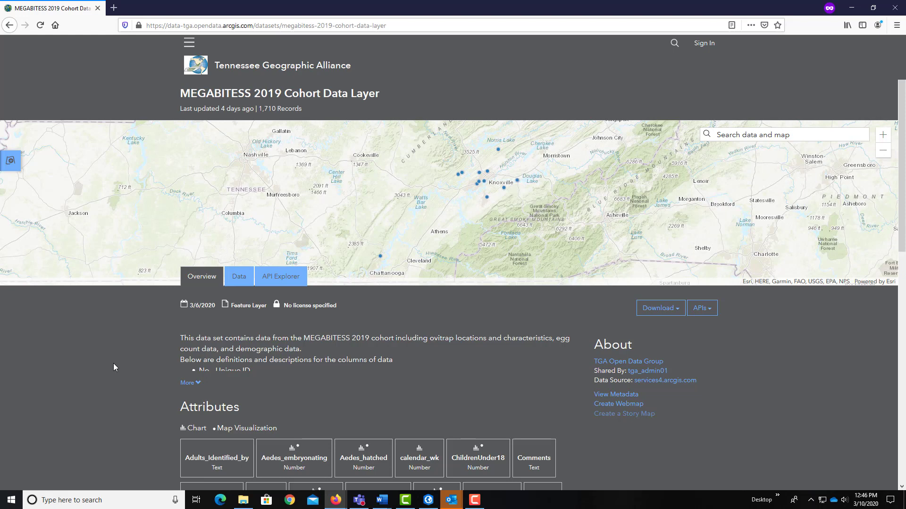
Zoom in on the dataset's preview map and expand the full description to read the data column definitions
{"action": "double_click", "coordinate": [482, 216]}
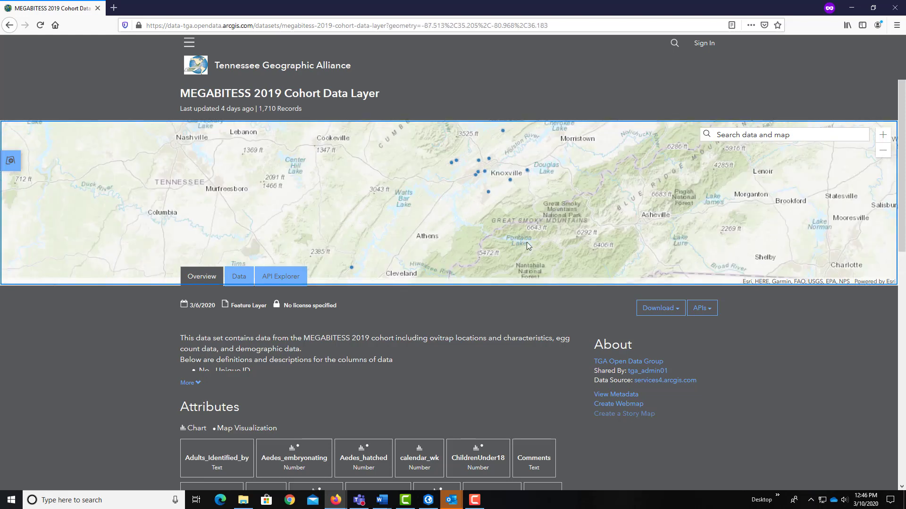
{"action": "left_click", "coordinate": [190, 383]}
{"action": "scroll", "coordinate": [150, 385], "scroll_direction": "down", "scroll_amount": 6}
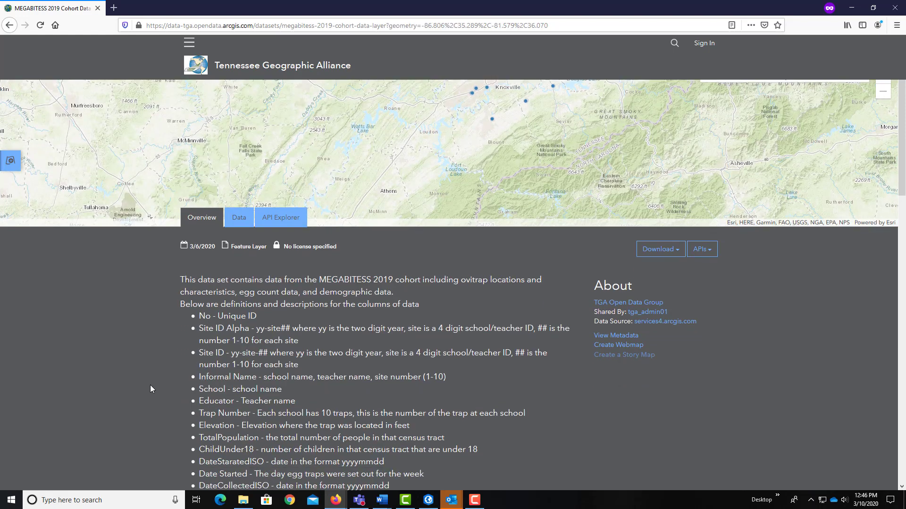
{"action": "scroll", "coordinate": [149, 384], "scroll_direction": "down", "scroll_amount": 4}
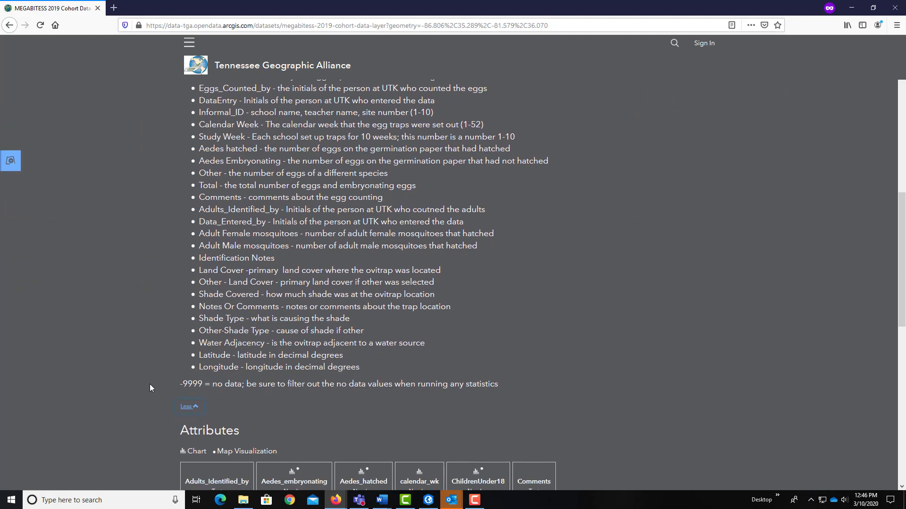
{"action": "scroll", "coordinate": [148, 383], "scroll_direction": "up", "scroll_amount": 2}
{"action": "scroll", "coordinate": [148, 381], "scroll_direction": "up", "scroll_amount": 6}
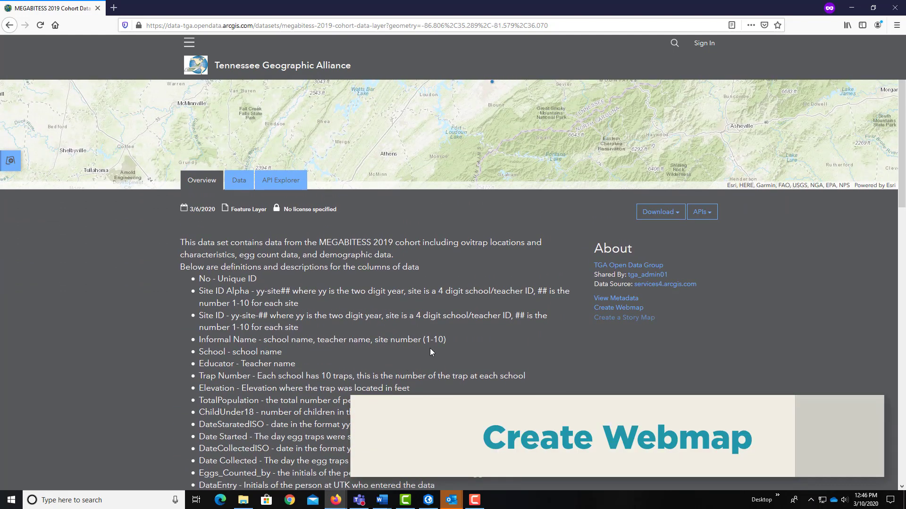
Create a web map from the dataset and accept the Counts and Amounts (Size) style for the total attribute
{"action": "left_click", "coordinate": [607, 313]}
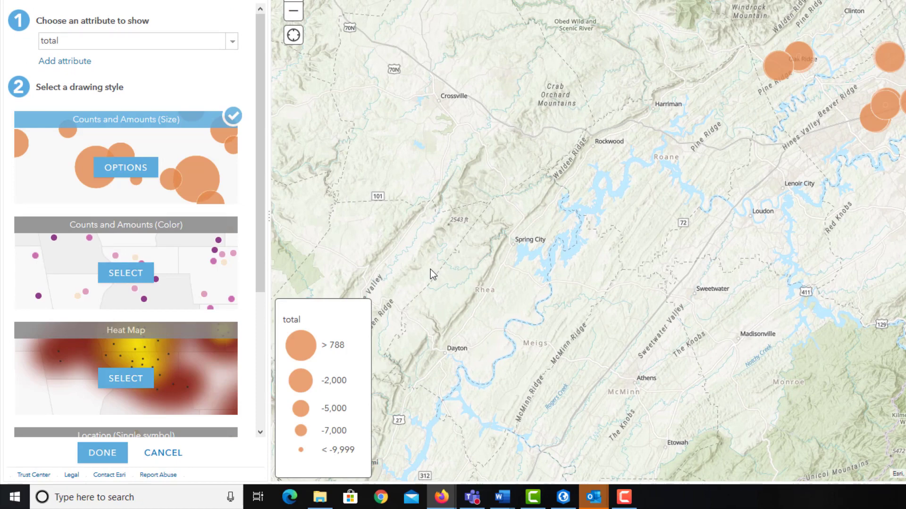
{"action": "left_click", "coordinate": [115, 456]}
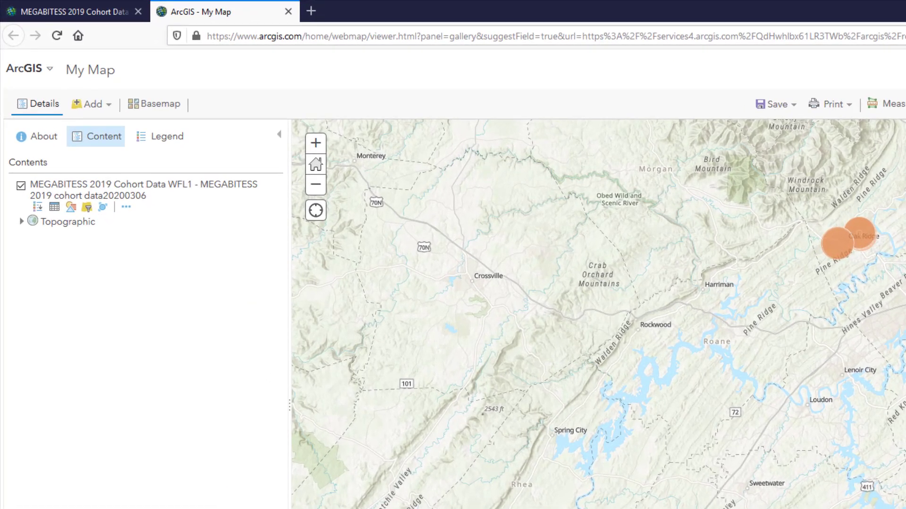
Review the map's About information, its Content list of layers and its Legend
{"action": "left_click", "coordinate": [34, 137]}
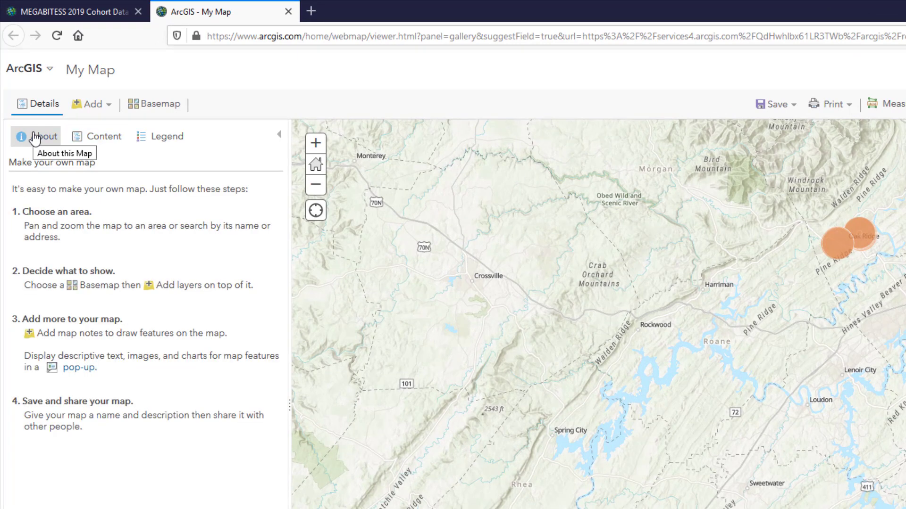
{"action": "left_click", "coordinate": [110, 141]}
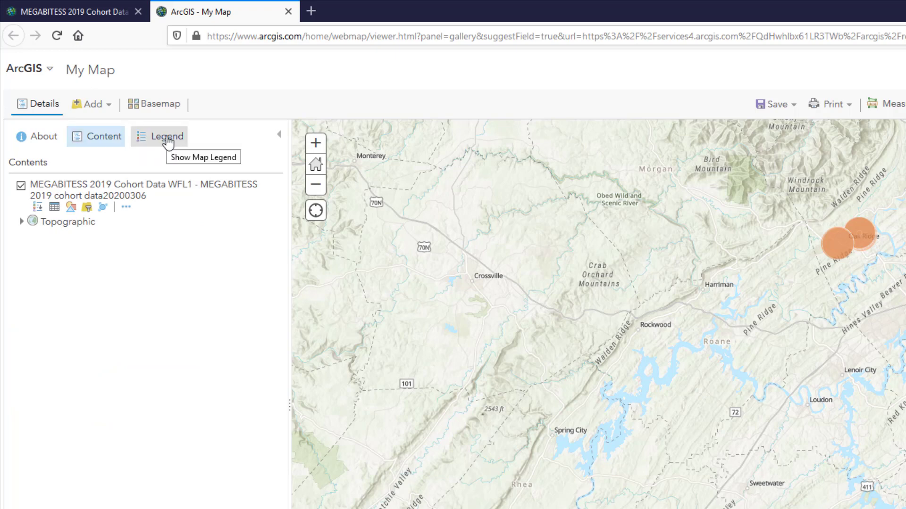
{"action": "left_click", "coordinate": [168, 141]}
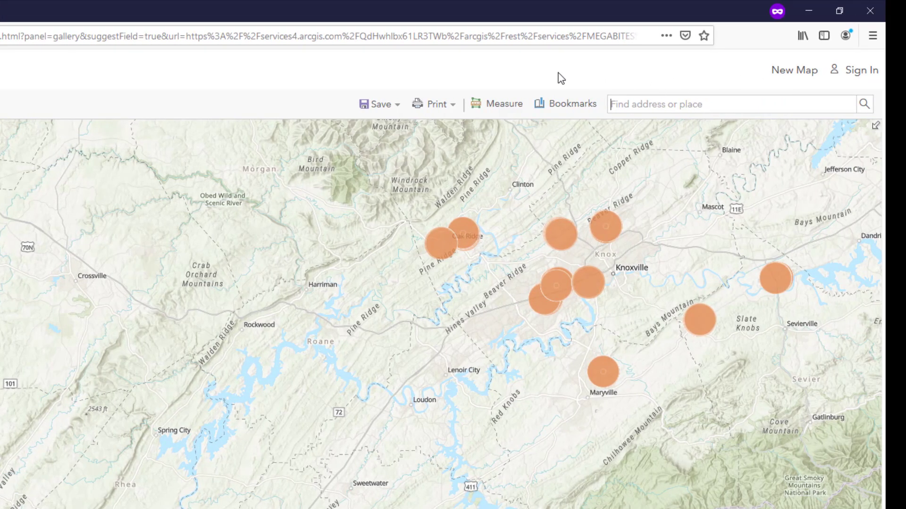
Enter "bearden middle school" as the place to find, and check the area, length and location measuring tools
{"action": "type", "text": "bearden"}
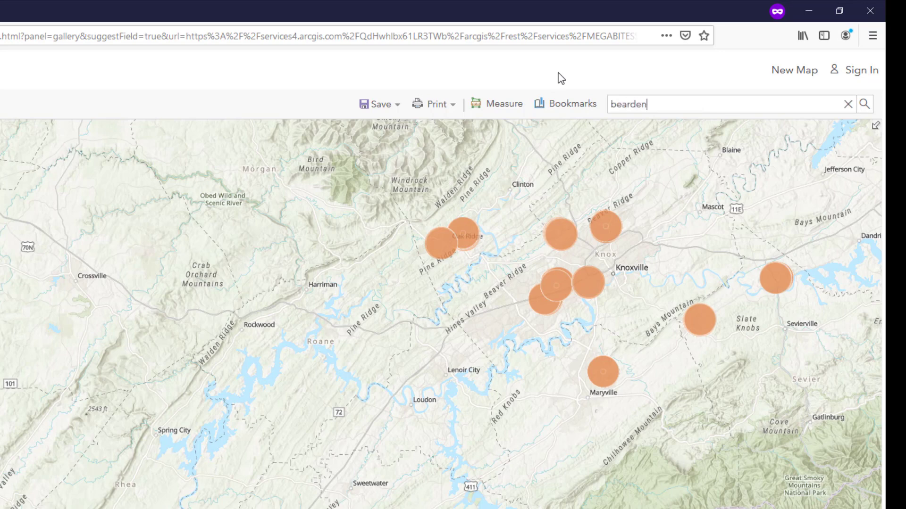
{"action": "type", "text": " middle school"}
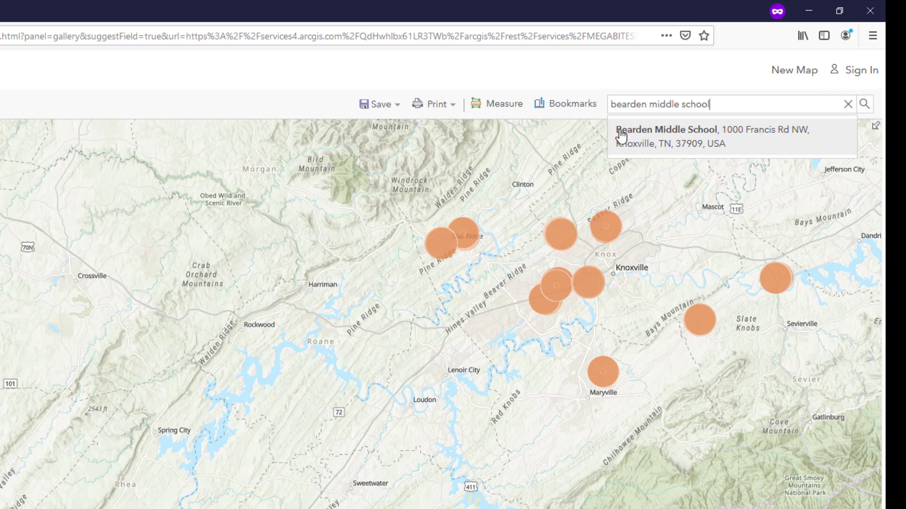
{"action": "left_click", "coordinate": [500, 106]}
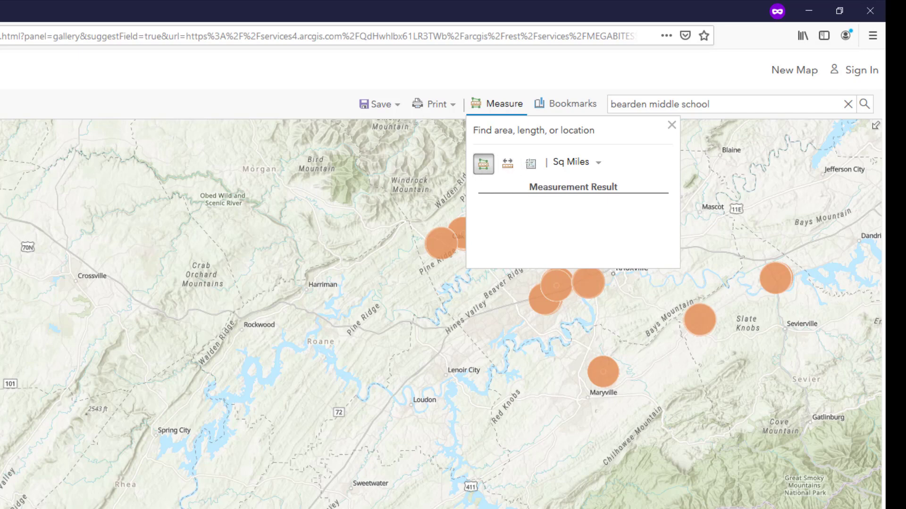
{"action": "left_click", "coordinate": [672, 125]}
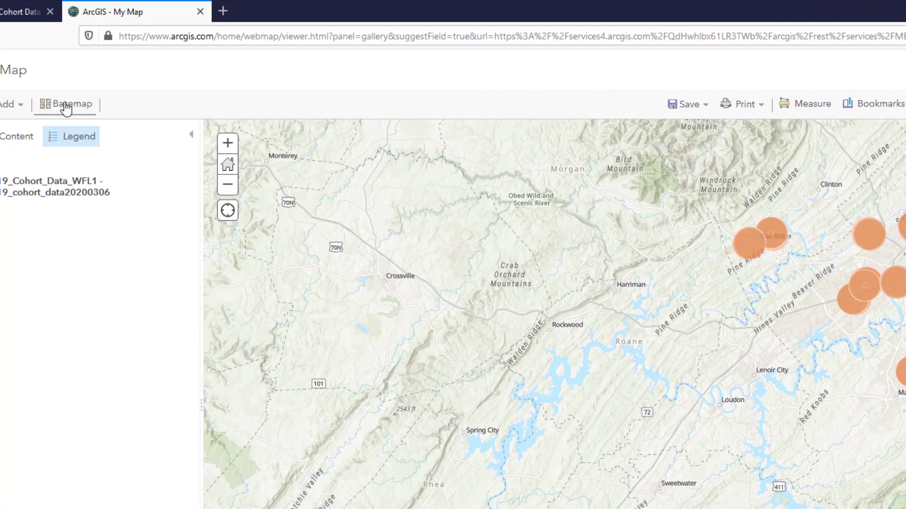
Try a dark basemap and a light shaded-relief basemap under the cohort data
{"action": "left_click", "coordinate": [154, 106]}
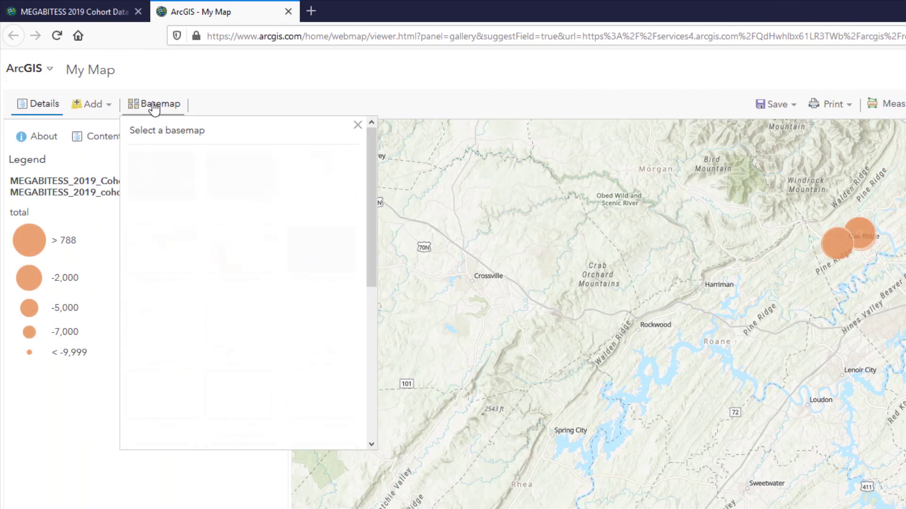
{"action": "left_click", "coordinate": [310, 263]}
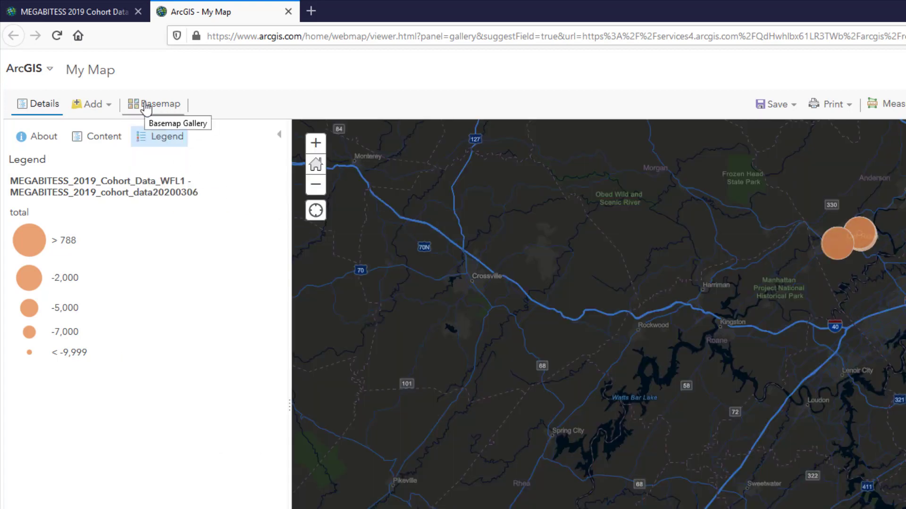
{"action": "left_click", "coordinate": [146, 107]}
{"action": "left_click", "coordinate": [176, 234]}
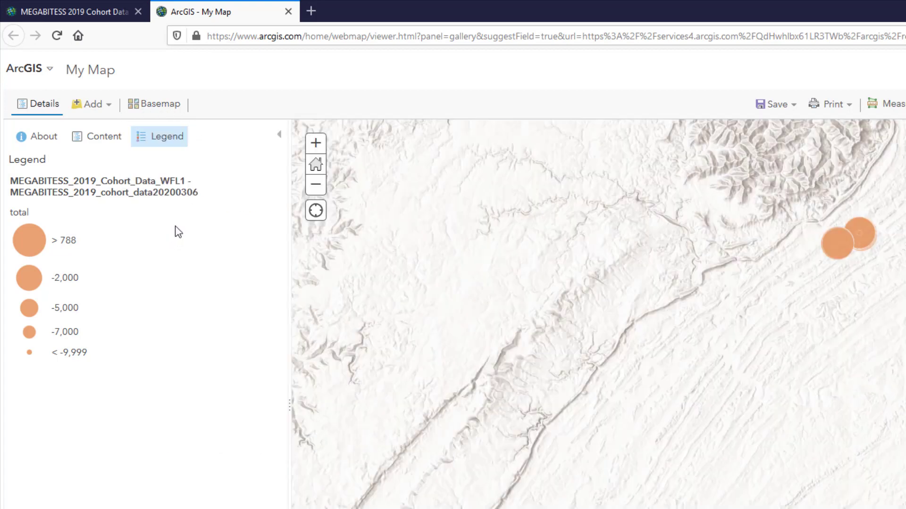
Check the options for adding layers to the map, and hide and restore the map details
{"action": "left_click", "coordinate": [98, 108]}
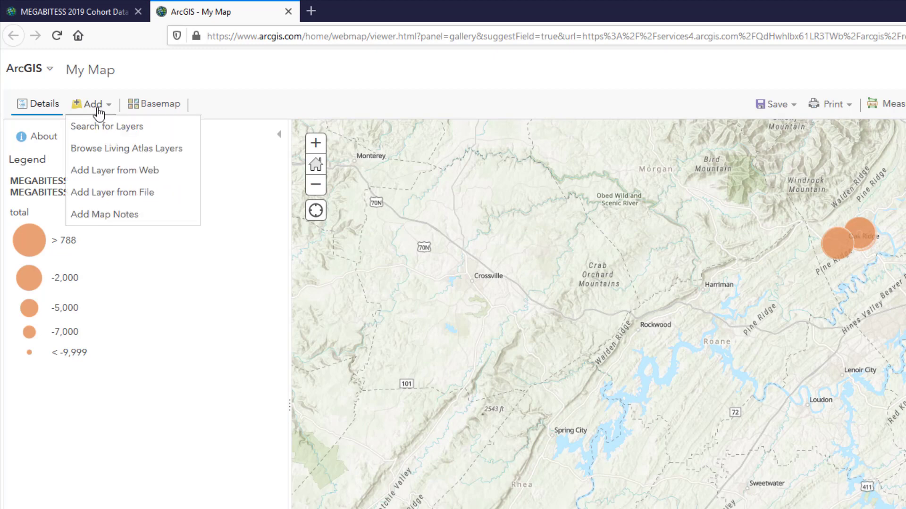
{"action": "left_click", "coordinate": [42, 107]}
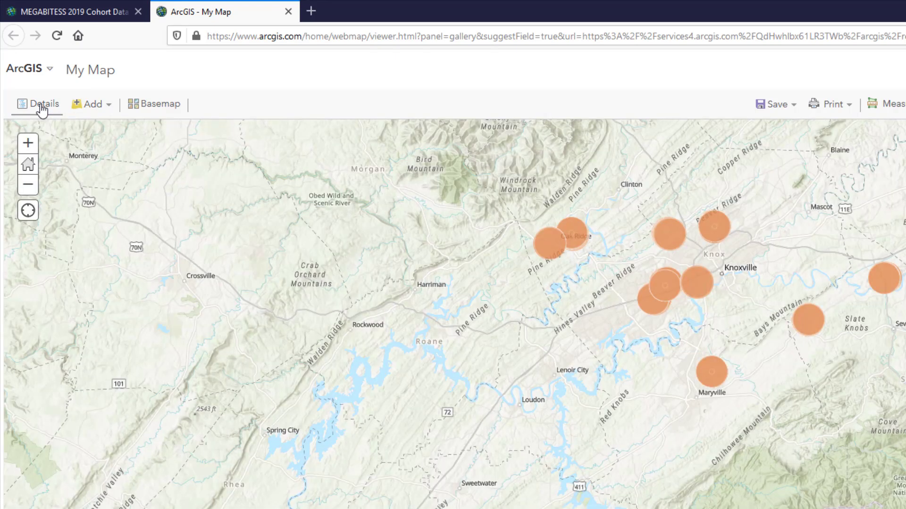
{"action": "left_click", "coordinate": [42, 107]}
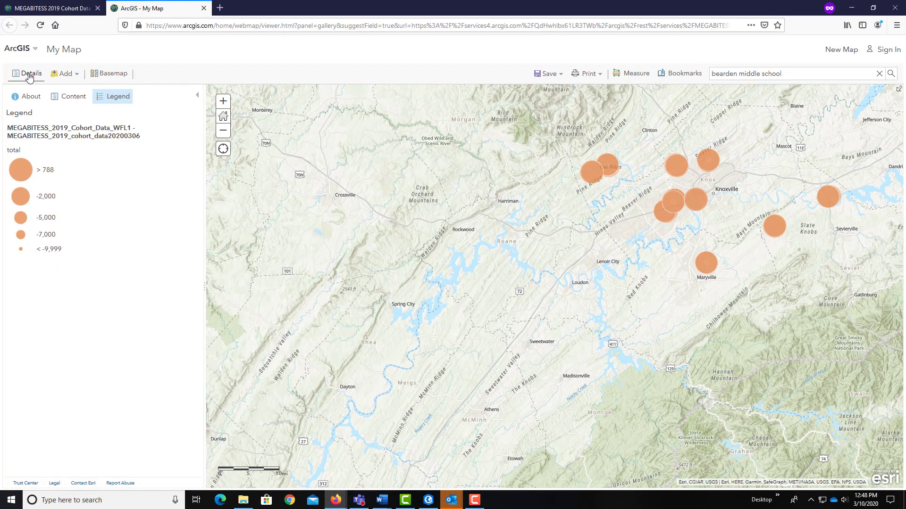
Expand the cohort layer's symbols in the map contents and show its attribute table, enlarged to fit more rows
{"action": "left_click", "coordinate": [72, 102]}
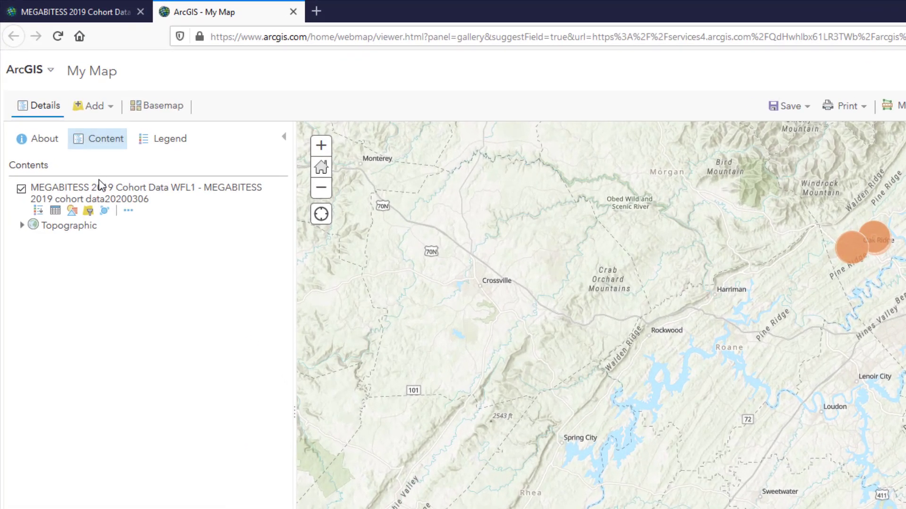
{"action": "left_click", "coordinate": [115, 196]}
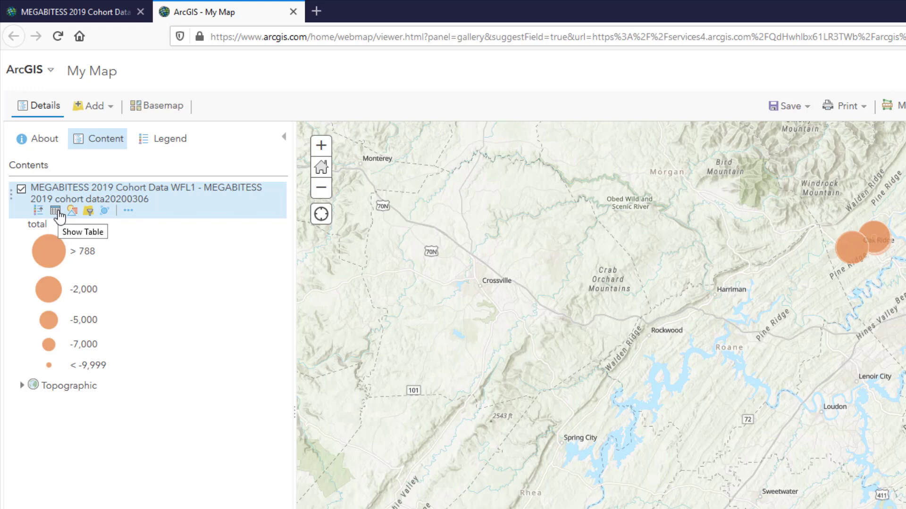
{"action": "left_click", "coordinate": [55, 211]}
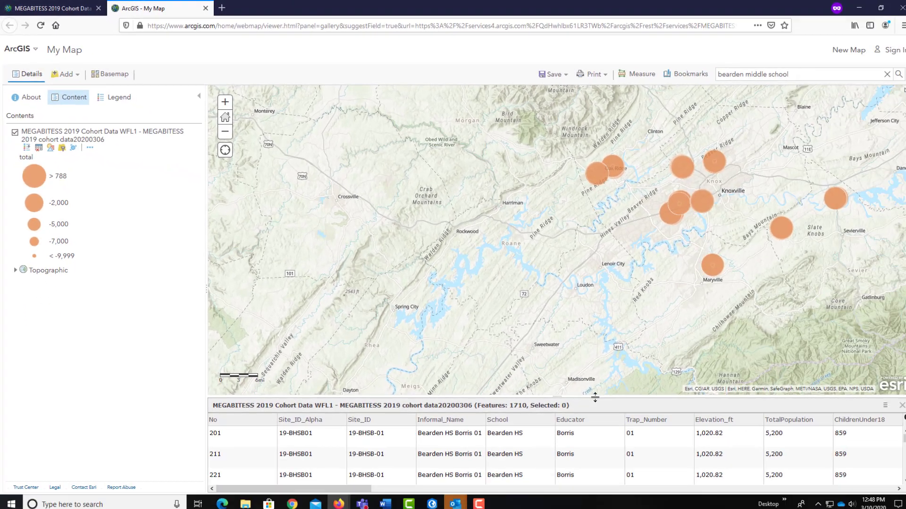
{"action": "left_click_drag", "start_coordinate": [595, 397], "coordinate": [590, 321]}
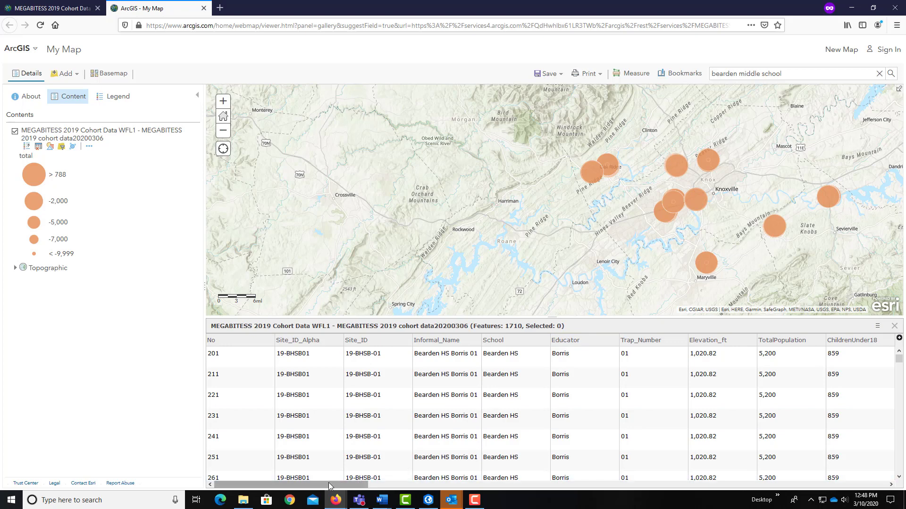
Sort the attribute table by Educator in ascending order and review its columns as far as Aedes_hatched
{"action": "left_click_drag", "start_coordinate": [328, 482], "coordinate": [422, 477]}
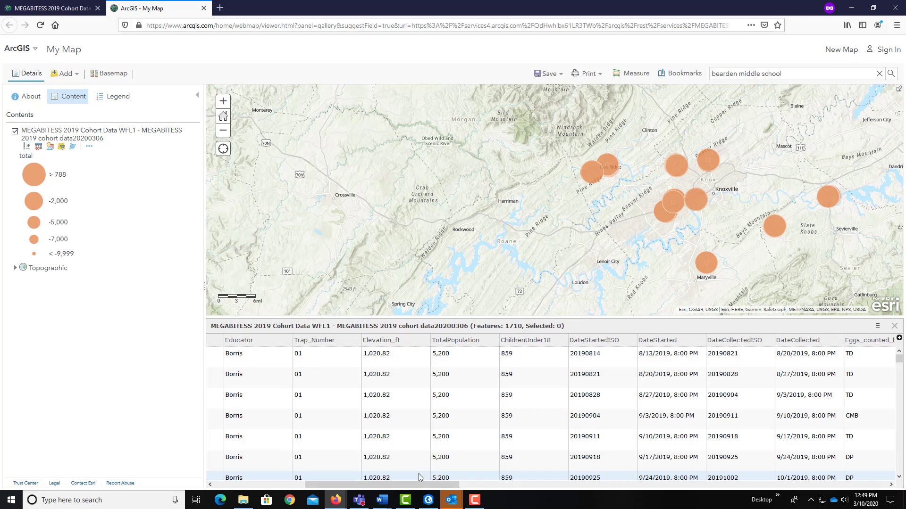
{"action": "left_click", "coordinate": [264, 340]}
{"action": "left_click", "coordinate": [262, 353]}
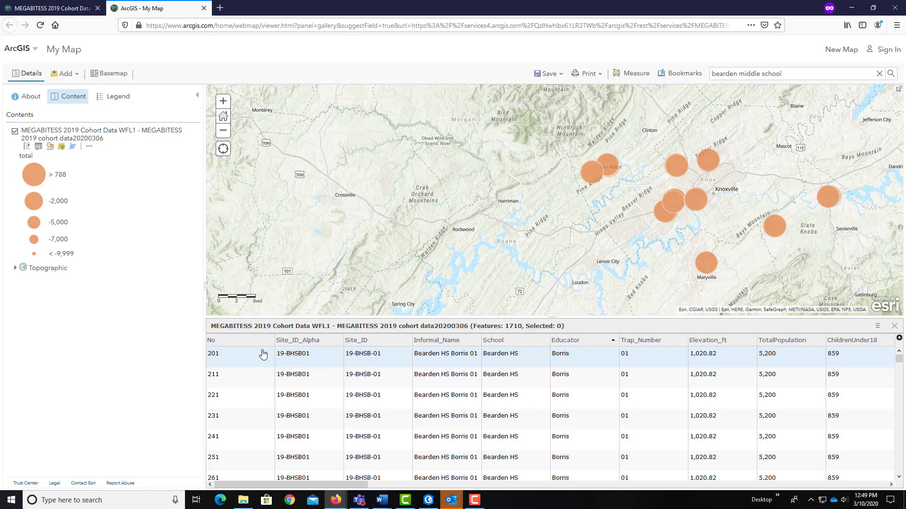
{"action": "left_click_drag", "start_coordinate": [364, 485], "coordinate": [558, 484]}
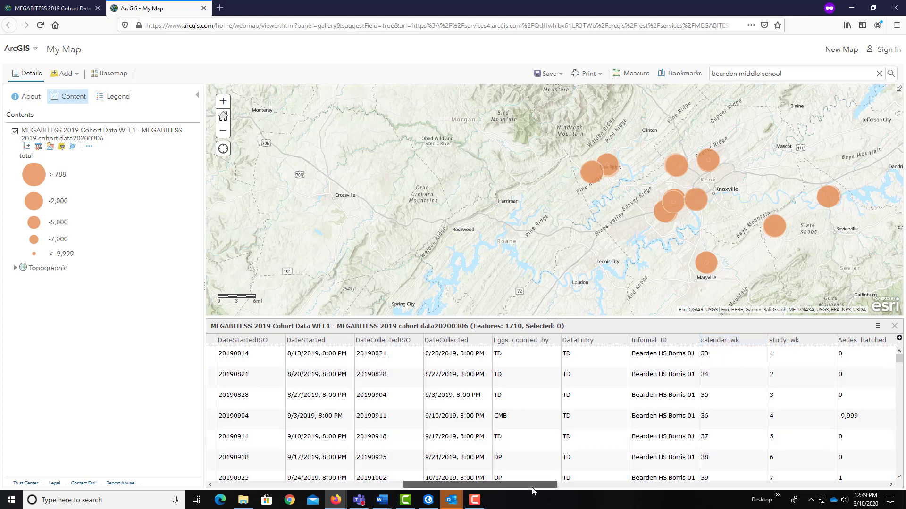
Sort the attribute table by total in ascending order, and re-sort it by Site_ID_Alpha in descending order
{"action": "left_click_drag", "start_coordinate": [532, 490], "coordinate": [607, 491]}
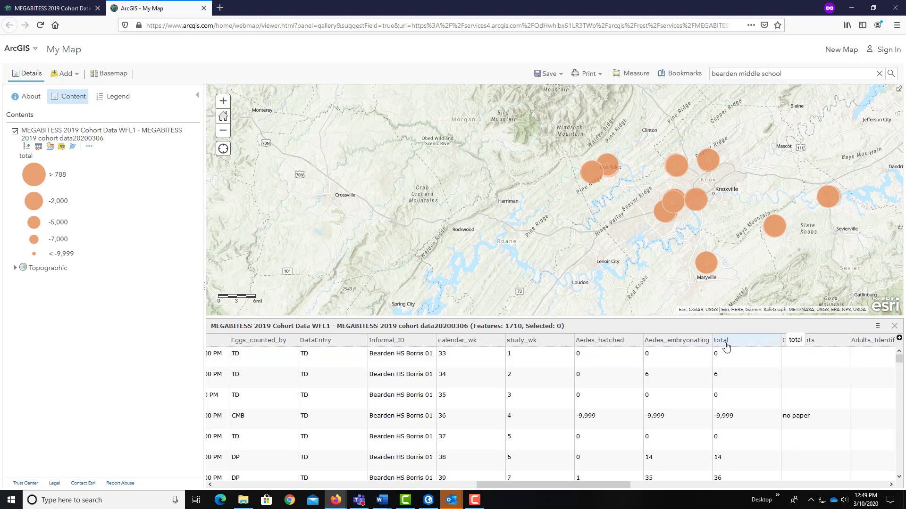
{"action": "left_click", "coordinate": [726, 345]}
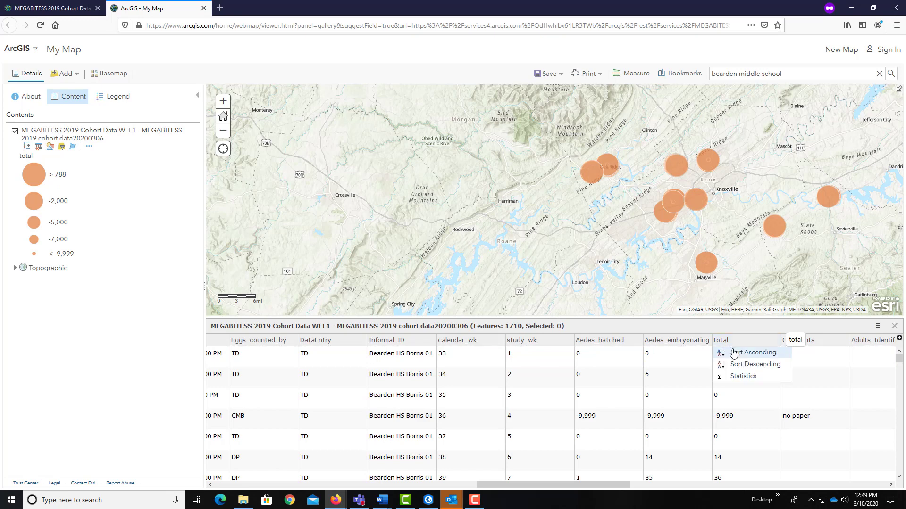
{"action": "left_click", "coordinate": [732, 352]}
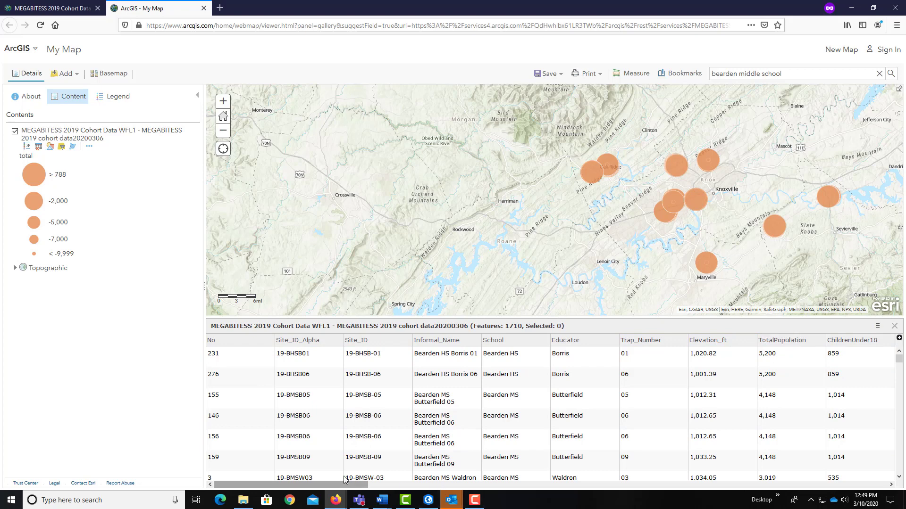
{"action": "left_click", "coordinate": [307, 341]}
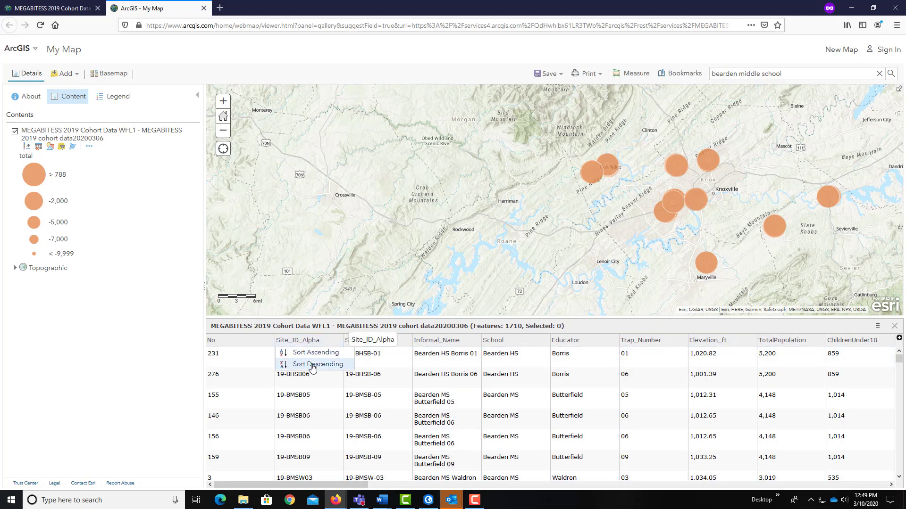
{"action": "left_click", "coordinate": [313, 366]}
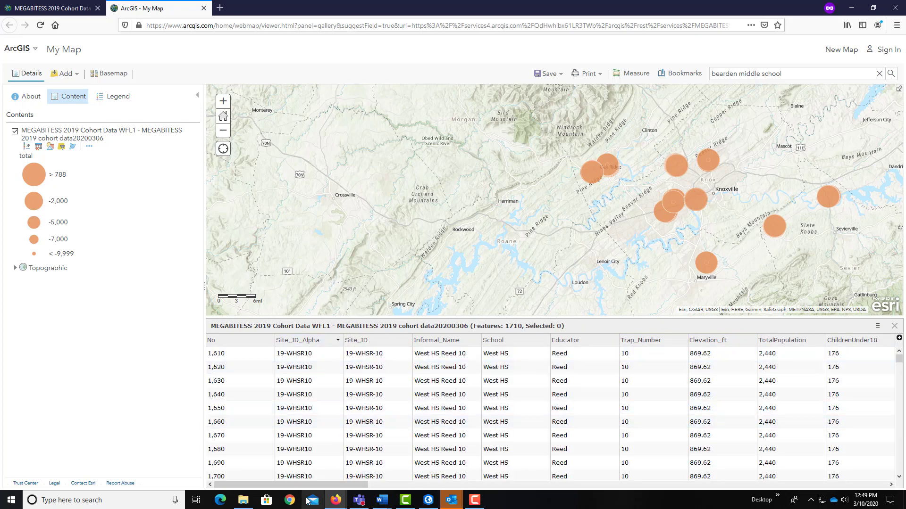
View the statistics of the total field for all cohort records, paying attention to the minimum, and close them
{"action": "left_click_drag", "start_coordinate": [308, 488], "coordinate": [685, 479]}
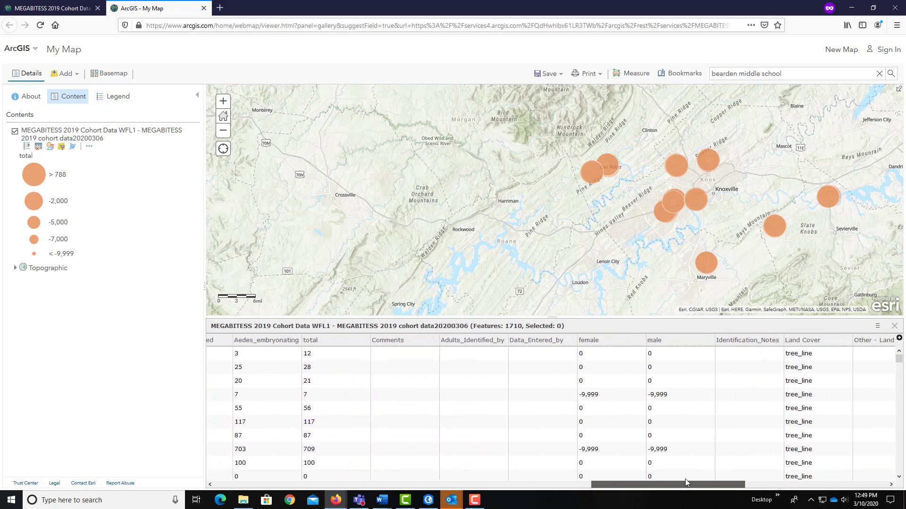
{"action": "left_click", "coordinate": [340, 345]}
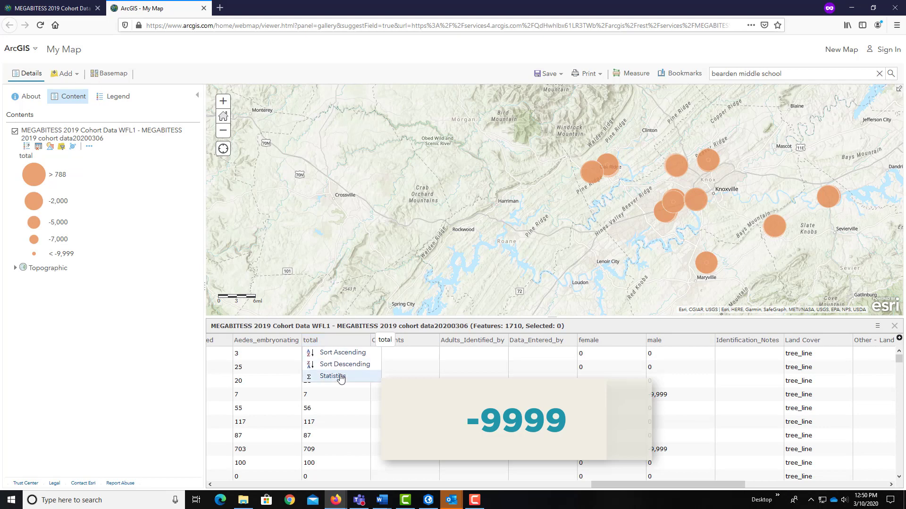
{"action": "left_click", "coordinate": [339, 375]}
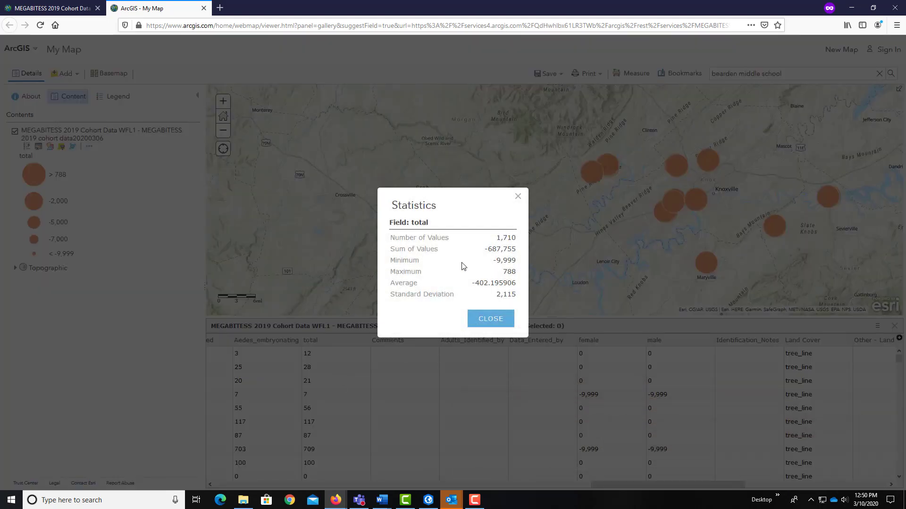
{"action": "left_click_drag", "start_coordinate": [492, 260], "coordinate": [518, 263]}
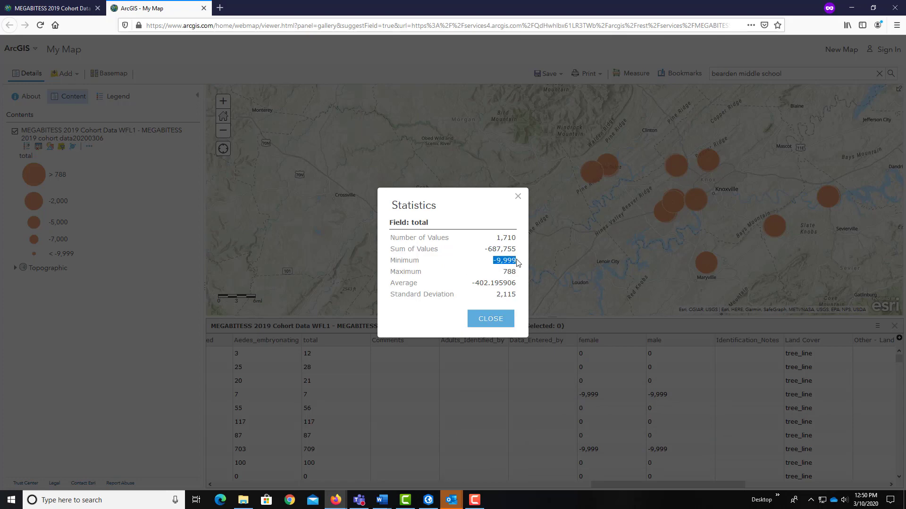
{"action": "left_click", "coordinate": [488, 319]}
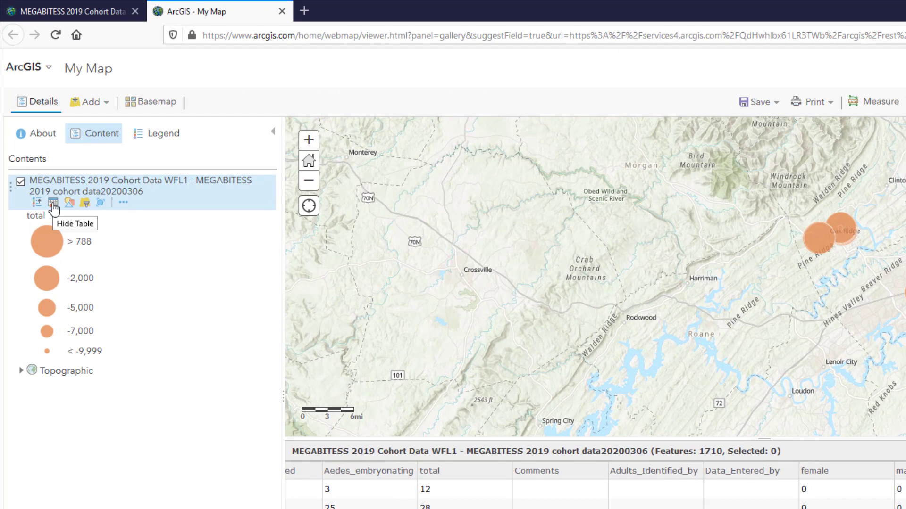
Hide the attribute table and collapse the cohort layer's symbols in the map contents
{"action": "left_click", "coordinate": [53, 204]}
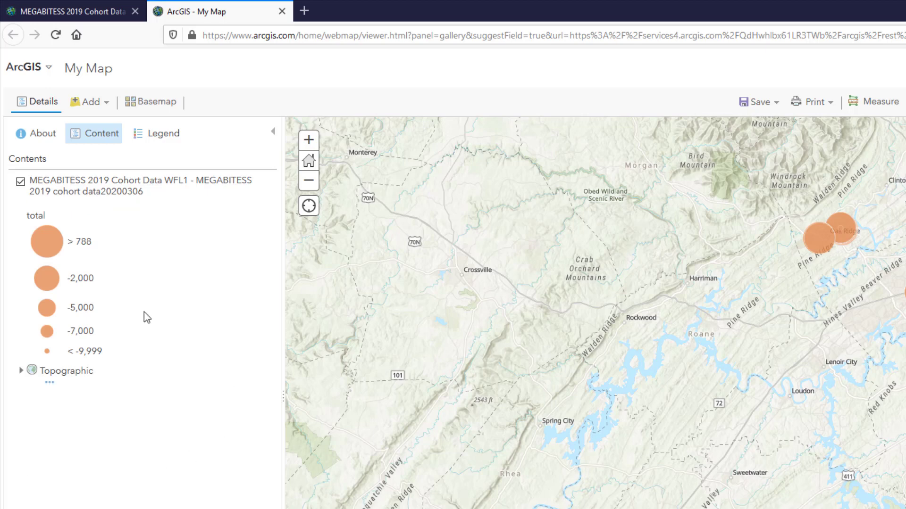
{"action": "left_click", "coordinate": [96, 192]}
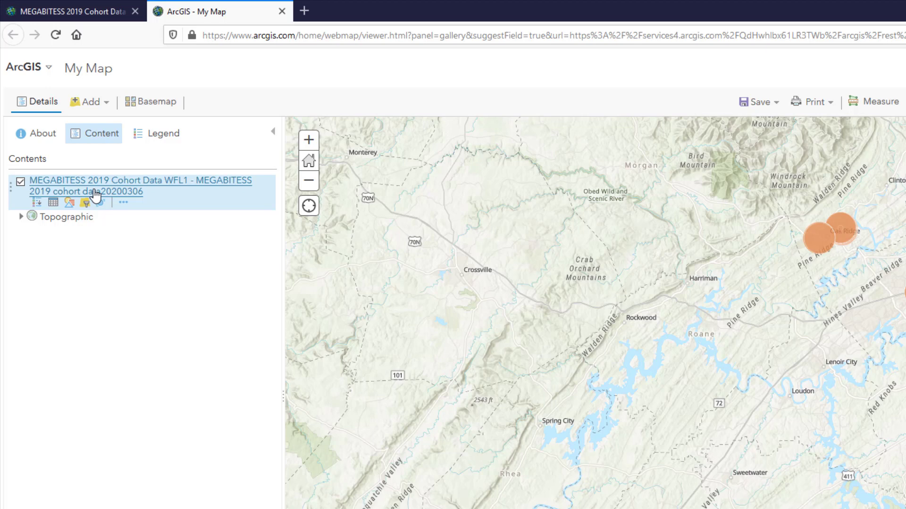
Filter the cohort layer to features whose School is the unique value Bearden MS, and apply the filter
{"action": "left_click", "coordinate": [85, 204]}
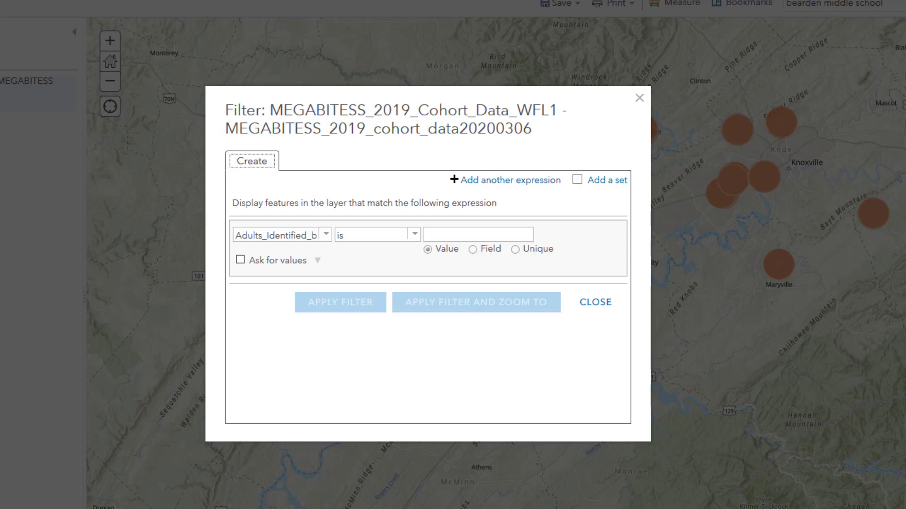
{"action": "left_click", "coordinate": [325, 235]}
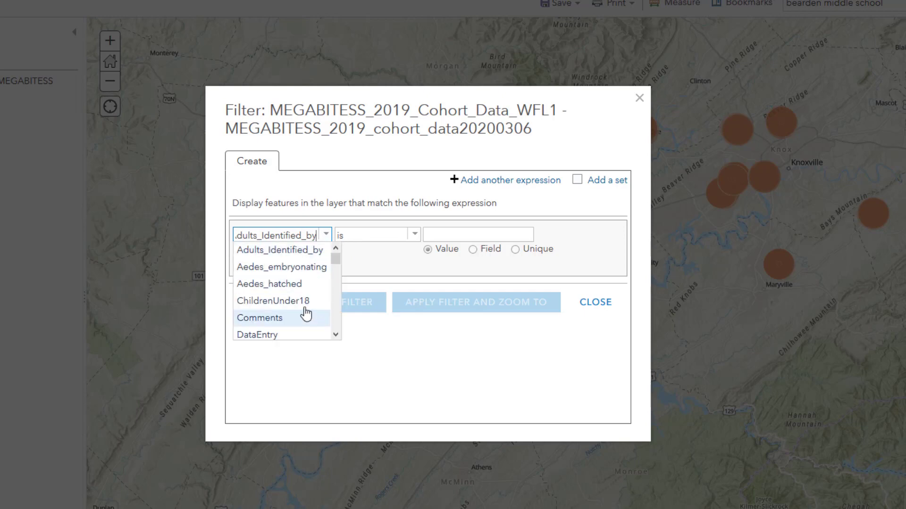
{"action": "scroll", "coordinate": [306, 313], "scroll_direction": "down", "scroll_amount": 8}
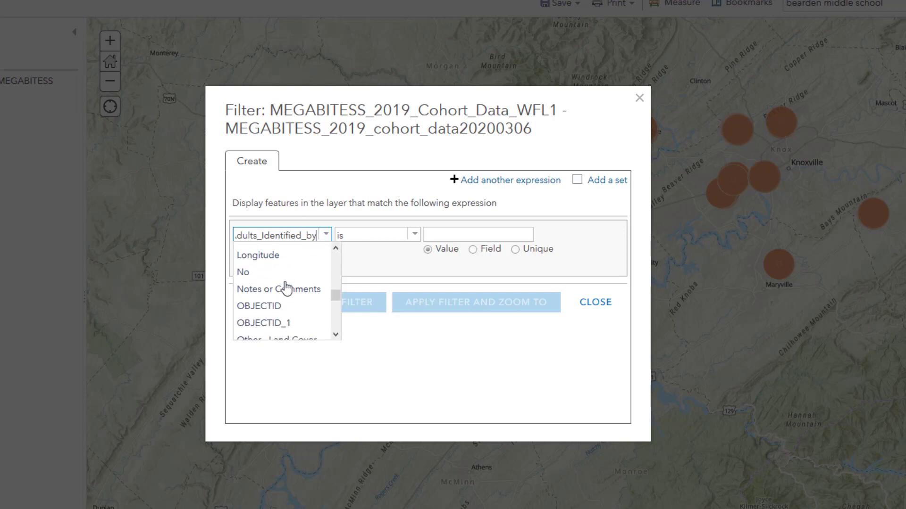
{"action": "scroll", "coordinate": [285, 288], "scroll_direction": "down", "scroll_amount": 5}
{"action": "left_click", "coordinate": [282, 292]}
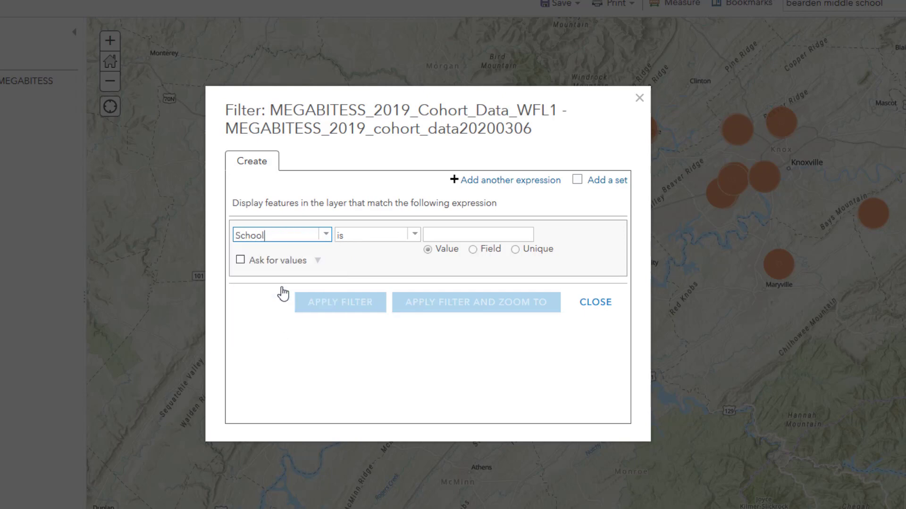
{"action": "left_click", "coordinate": [416, 236]}
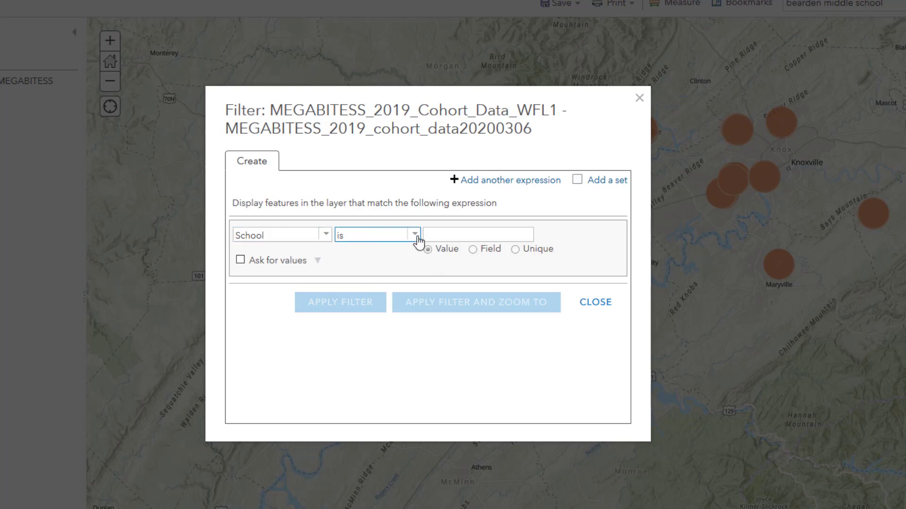
{"action": "left_click", "coordinate": [417, 238]}
{"action": "left_click", "coordinate": [367, 251]}
{"action": "left_click", "coordinate": [515, 249]}
{"action": "left_click", "coordinate": [517, 238]}
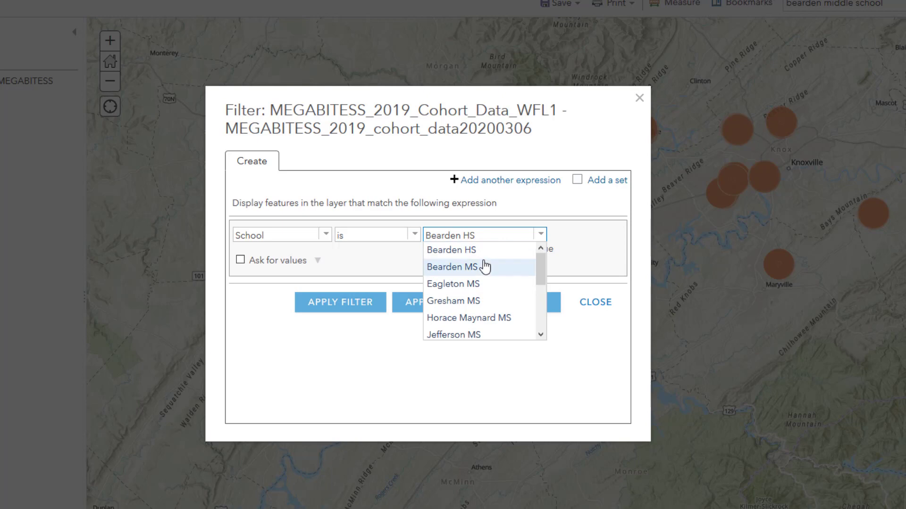
{"action": "left_click", "coordinate": [485, 265]}
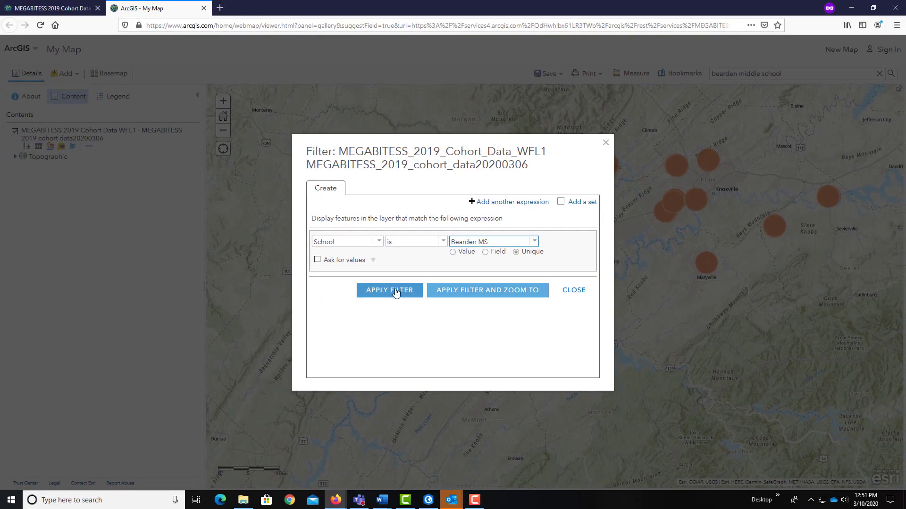
{"action": "left_click", "coordinate": [385, 295]}
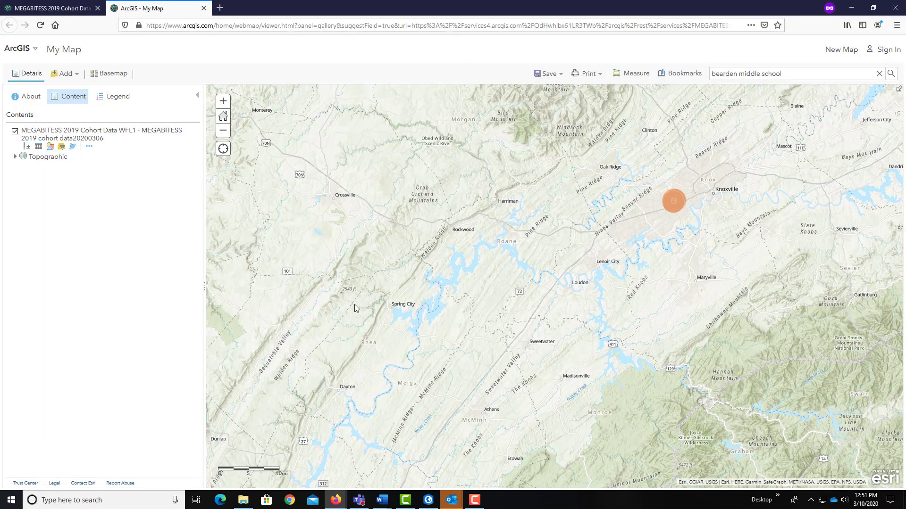
Show the filtered cohort layer's attribute table and enlarge it to fit more rows
{"action": "left_click", "coordinate": [39, 147]}
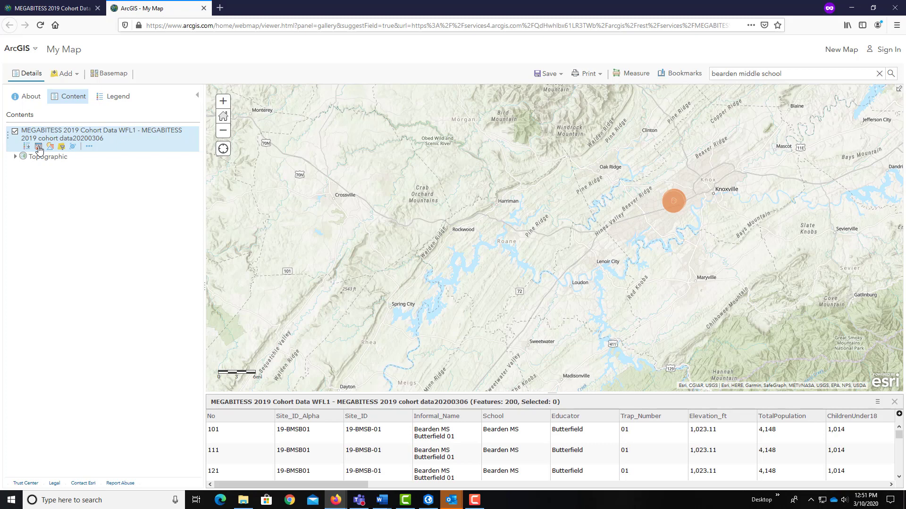
{"action": "left_click_drag", "start_coordinate": [460, 395], "coordinate": [466, 316]}
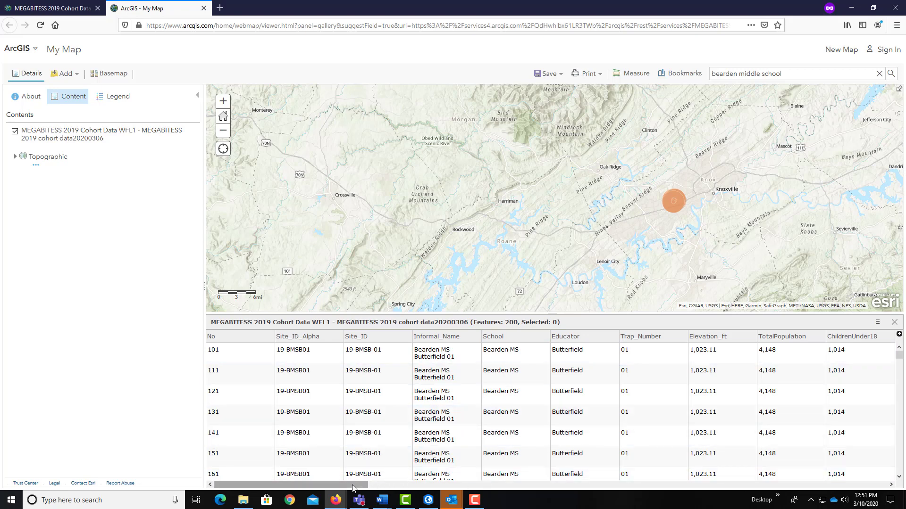
{"action": "left_click_drag", "start_coordinate": [352, 486], "coordinate": [352, 486]}
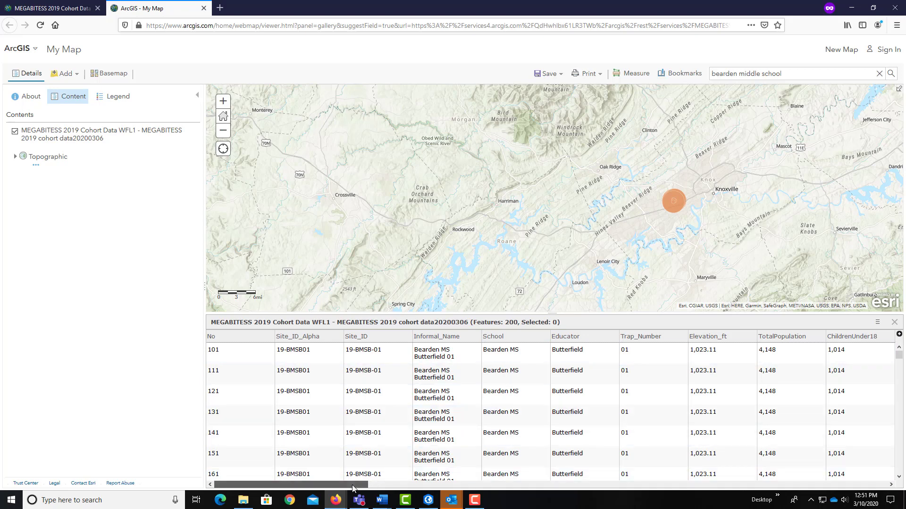
View the statistics of the total field for the filtered records, and close both the statistics and the table
{"action": "left_click_drag", "start_coordinate": [362, 484], "coordinate": [654, 477]}
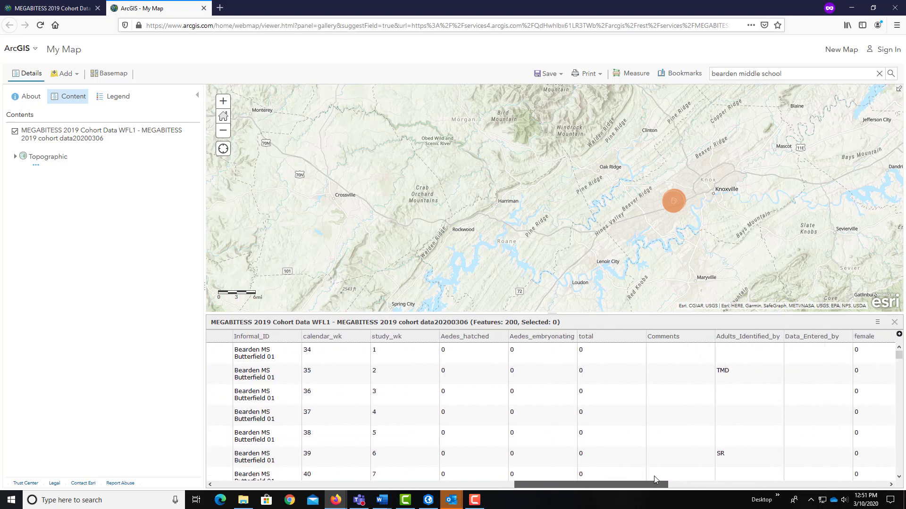
{"action": "left_click", "coordinate": [625, 337]}
{"action": "left_click", "coordinate": [613, 377]}
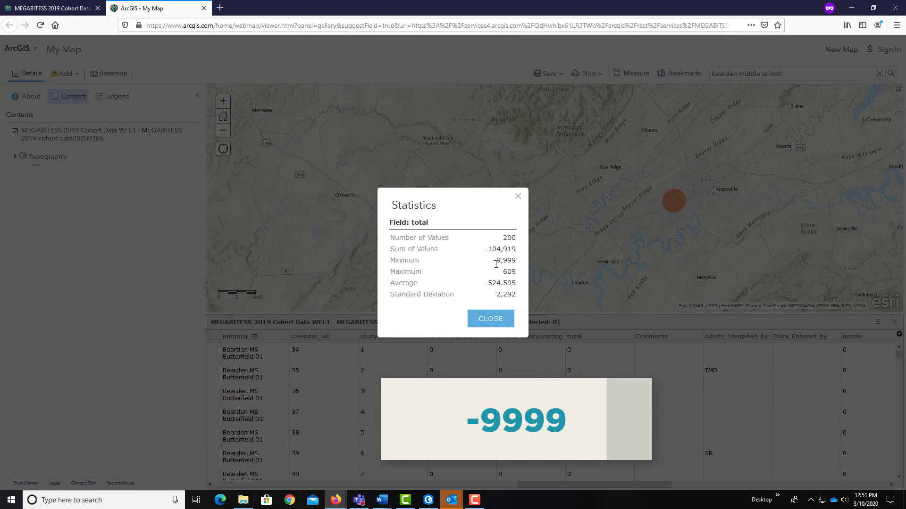
{"action": "left_click", "coordinate": [486, 322]}
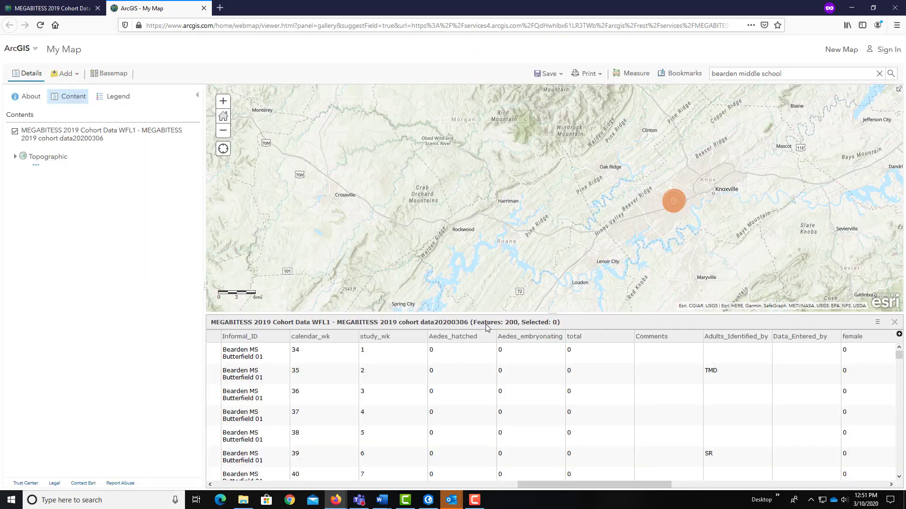
{"action": "left_click", "coordinate": [894, 322]}
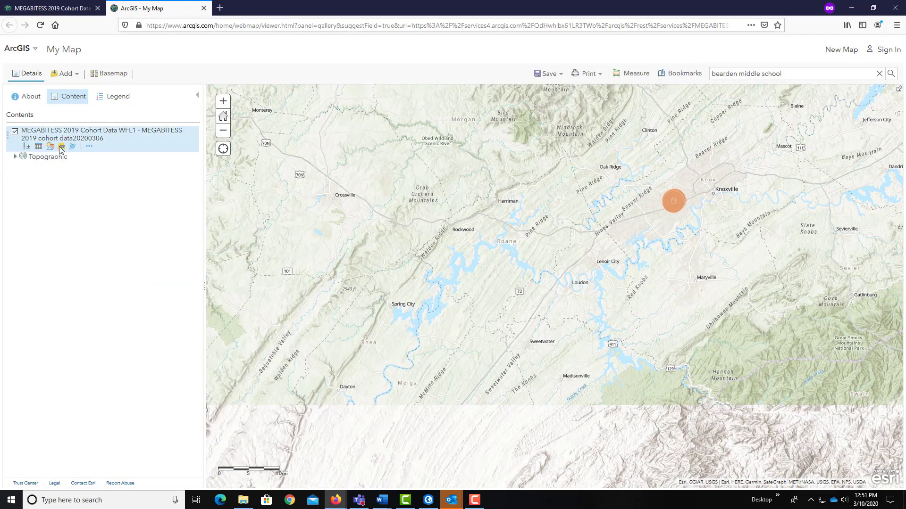
Add a second expression based on the total field to the cohort layer's existing School filter
{"action": "left_click", "coordinate": [62, 149]}
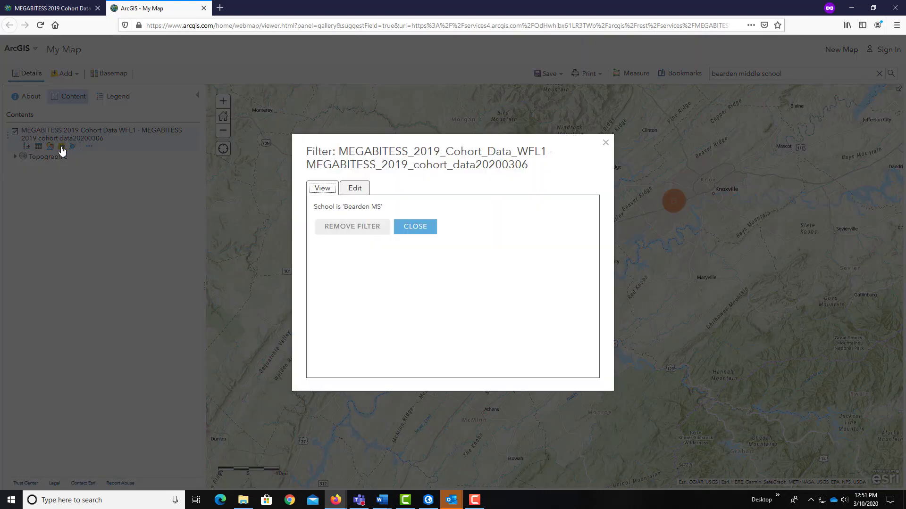
{"action": "left_click", "coordinate": [355, 189]}
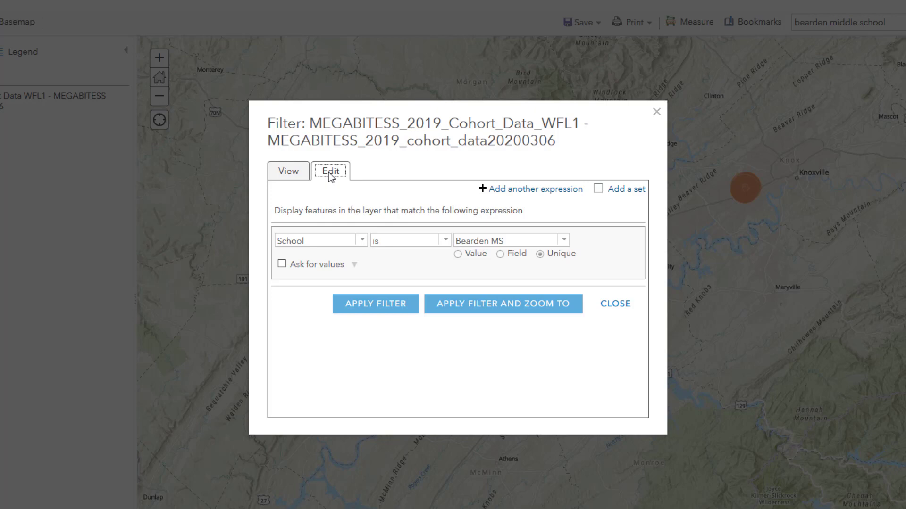
{"action": "left_click", "coordinate": [542, 190]}
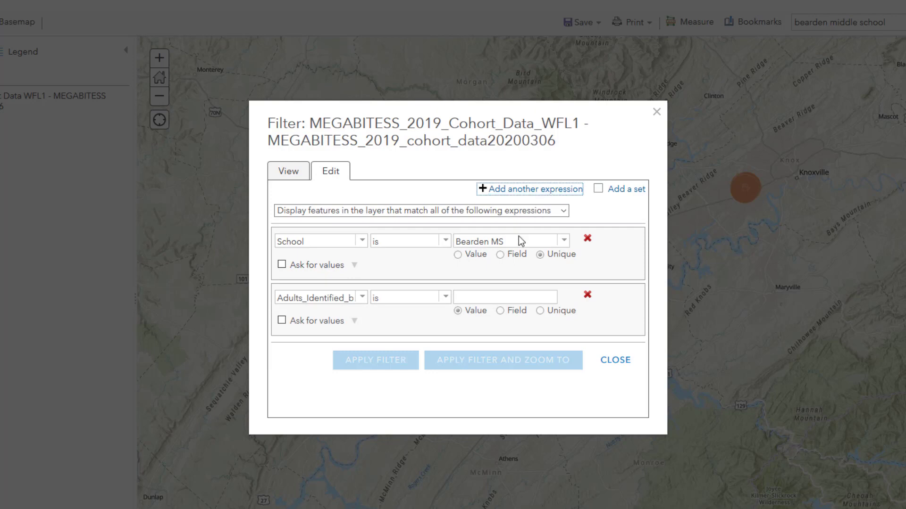
{"action": "left_click", "coordinate": [361, 297]}
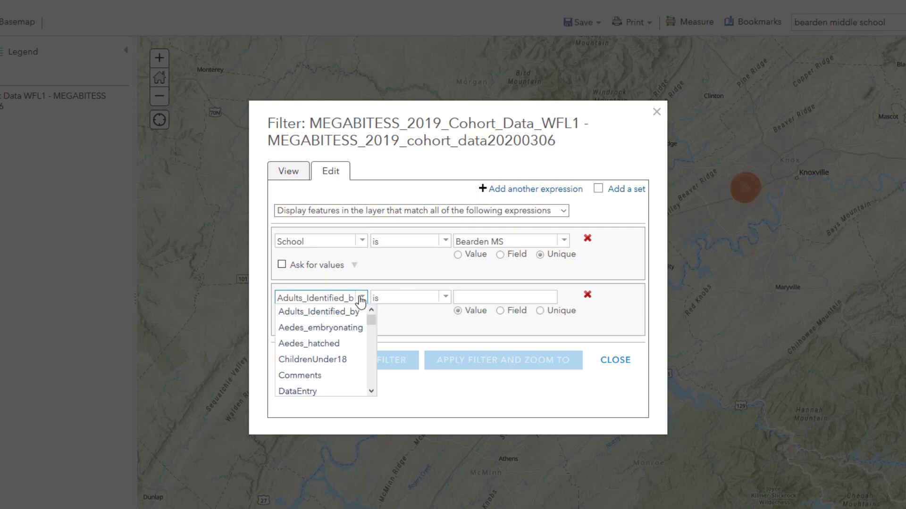
{"action": "scroll", "coordinate": [336, 370], "scroll_direction": "down", "scroll_amount": 2}
{"action": "scroll", "coordinate": [335, 371], "scroll_direction": "down", "scroll_amount": 6}
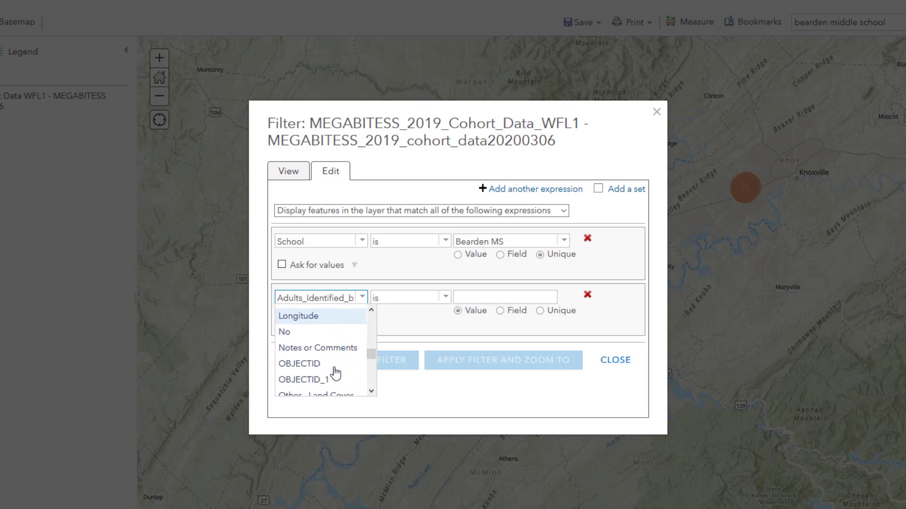
{"action": "scroll", "coordinate": [335, 370], "scroll_direction": "down", "scroll_amount": 3}
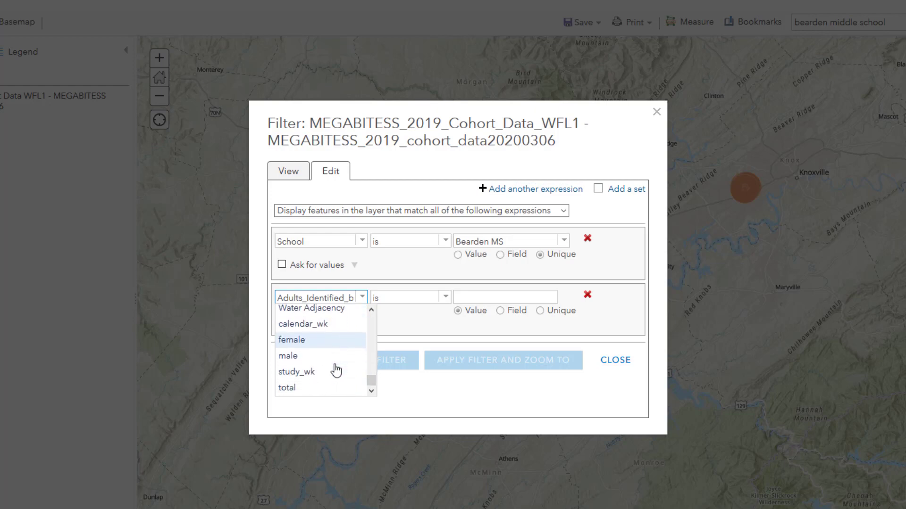
{"action": "left_click", "coordinate": [313, 388]}
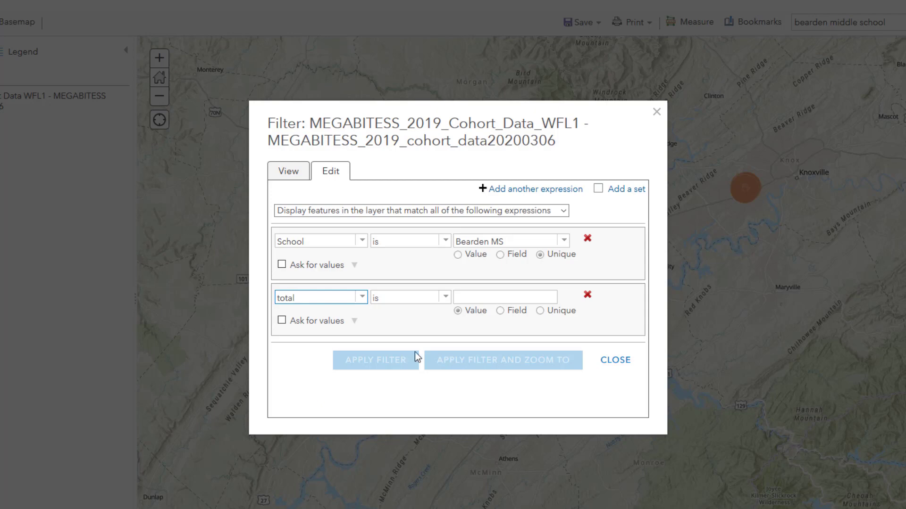
Make the second filter expression require that total is not the unique value -9999, and apply the filter
{"action": "left_click", "coordinate": [445, 297]}
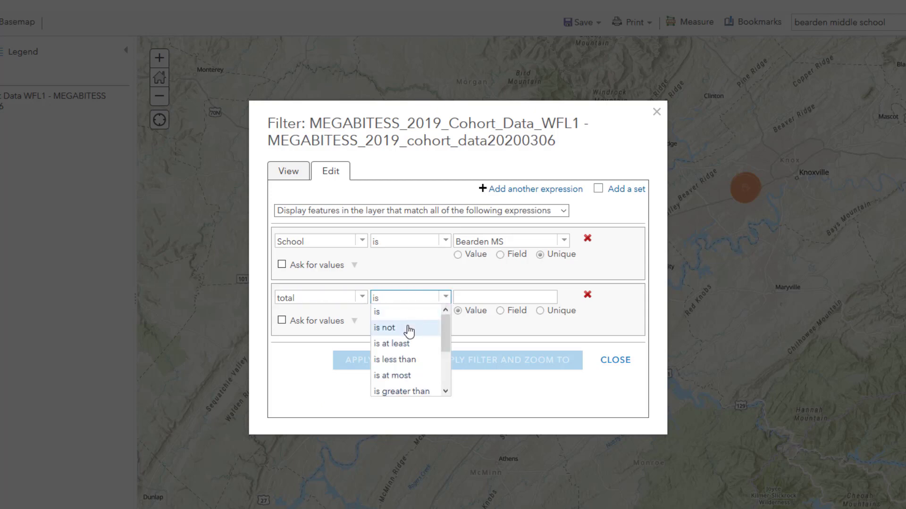
{"action": "left_click", "coordinate": [406, 329]}
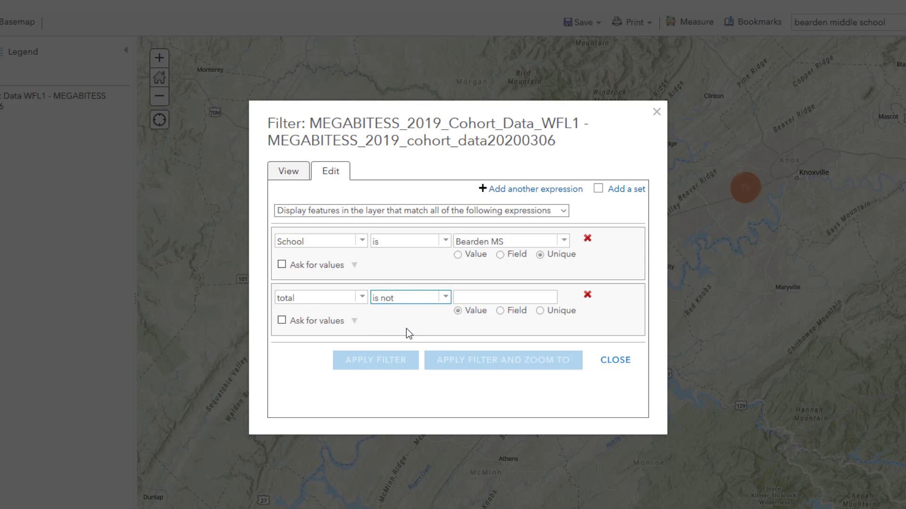
{"action": "left_click", "coordinate": [540, 311]}
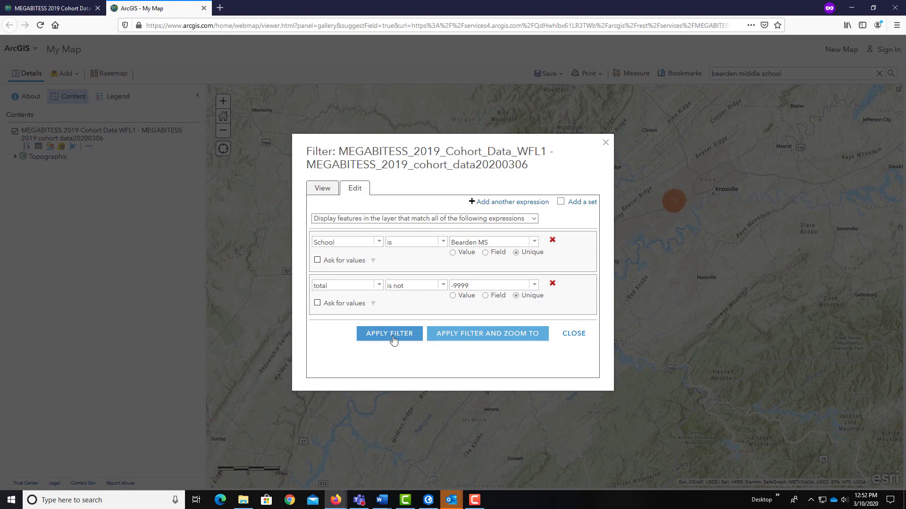
{"action": "left_click", "coordinate": [390, 335]}
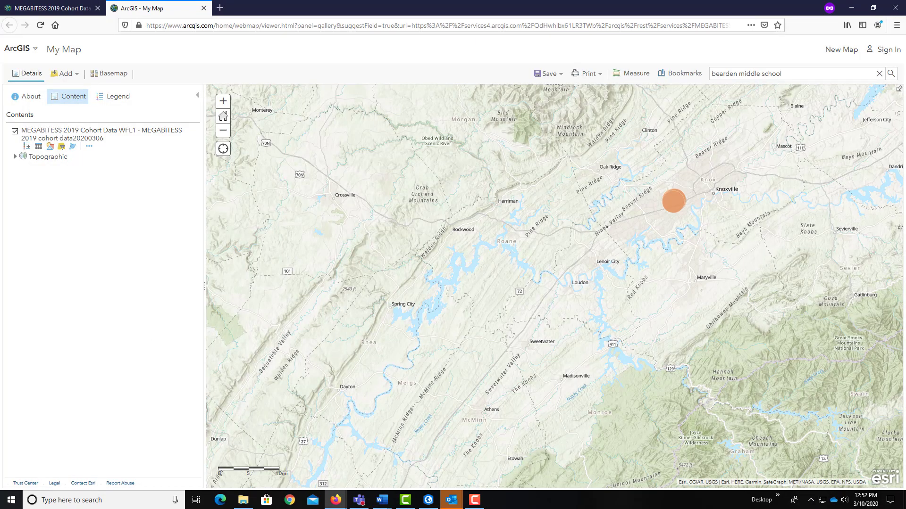
Show the filtered cohort layer's attribute table and view the statistics of its total field, then dismiss the statistics
{"action": "left_click", "coordinate": [38, 147]}
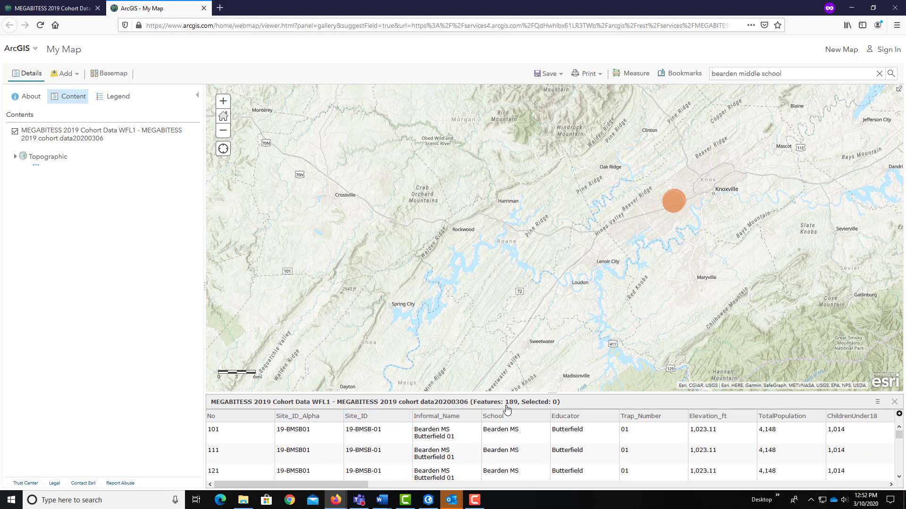
{"action": "left_click_drag", "start_coordinate": [348, 486], "coordinate": [733, 483]}
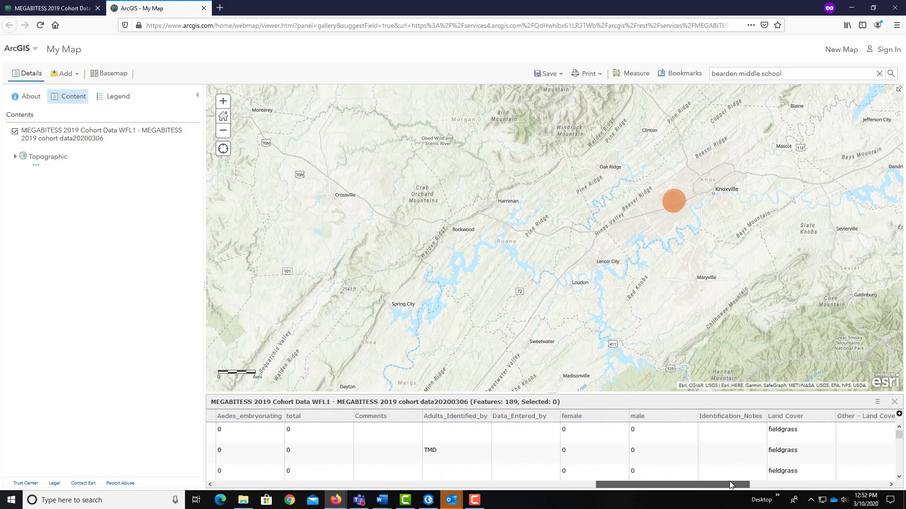
{"action": "left_click", "coordinate": [313, 415]}
{"action": "left_click", "coordinate": [320, 451]}
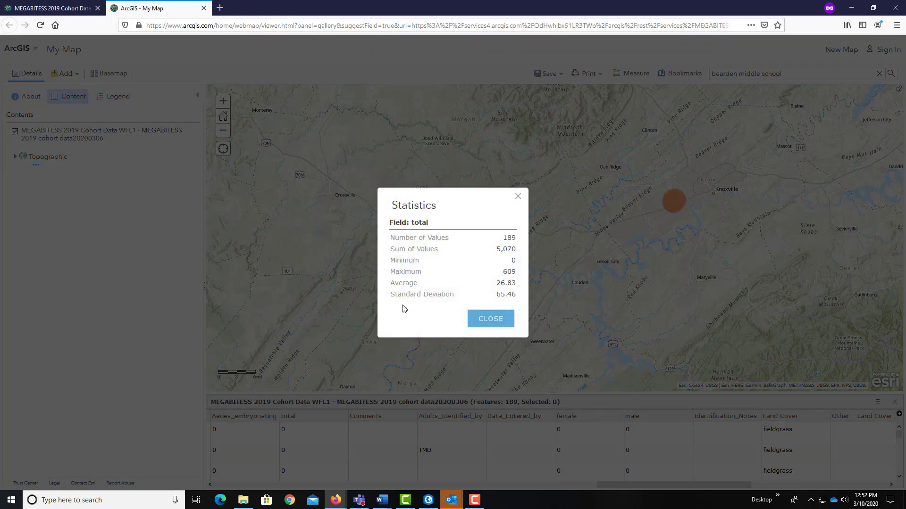
{"action": "double_click", "coordinate": [513, 260]}
{"action": "left_click", "coordinate": [491, 319]}
Set the lower bound of the cohort layer's Counts and Amounts (Size) style for total to 0, and save the style
{"action": "mouse_move", "coordinate": [78, 148]}
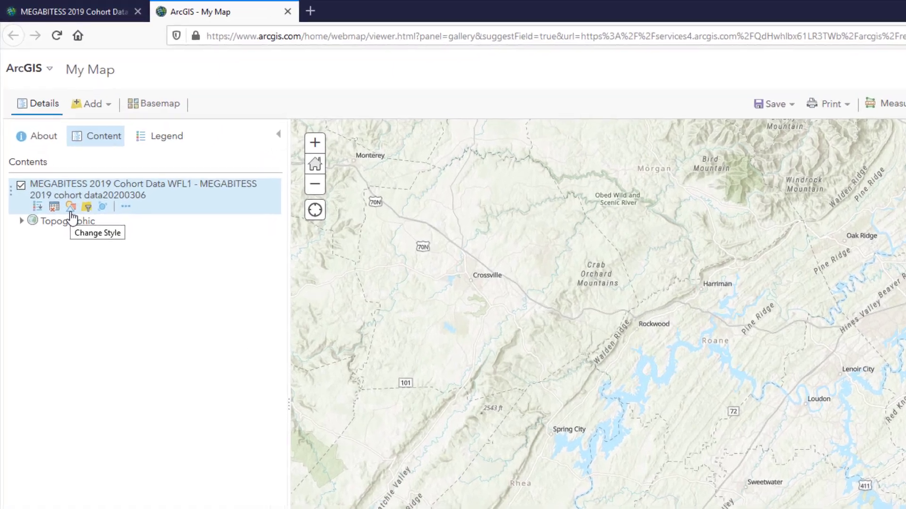
{"action": "left_click", "coordinate": [71, 211]}
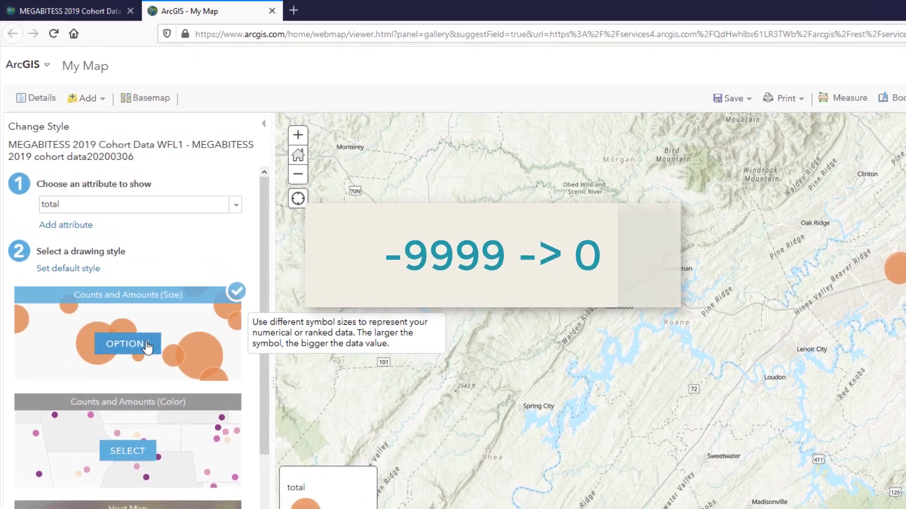
{"action": "left_click", "coordinate": [116, 273]}
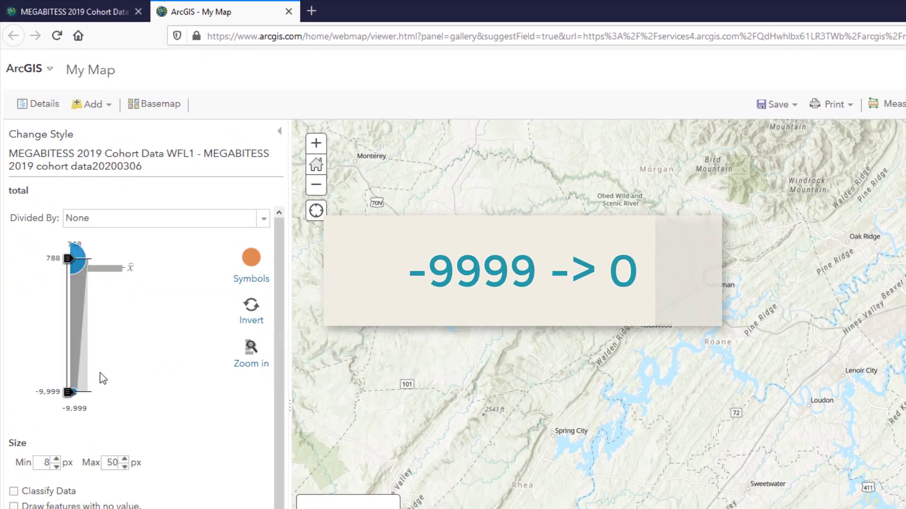
{"action": "left_click", "coordinate": [49, 393]}
{"action": "type", "text": "0"}
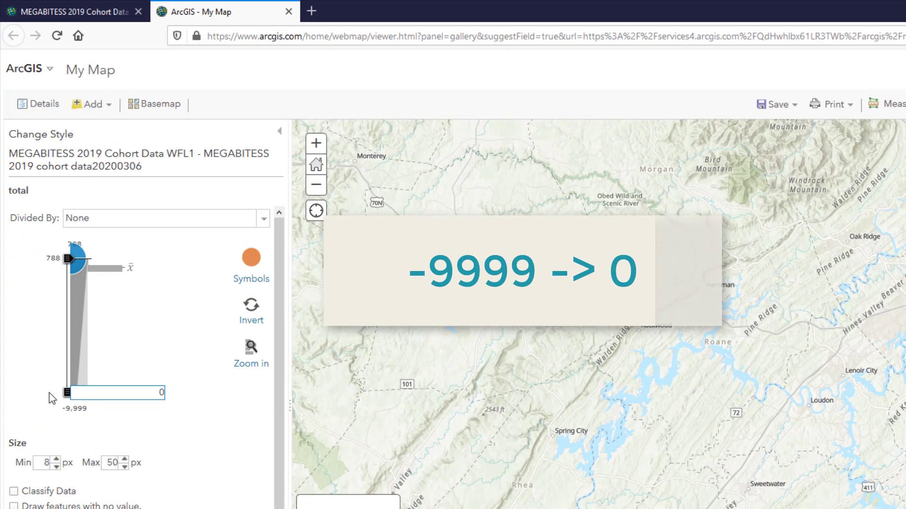
{"action": "key", "text": "Tab"}
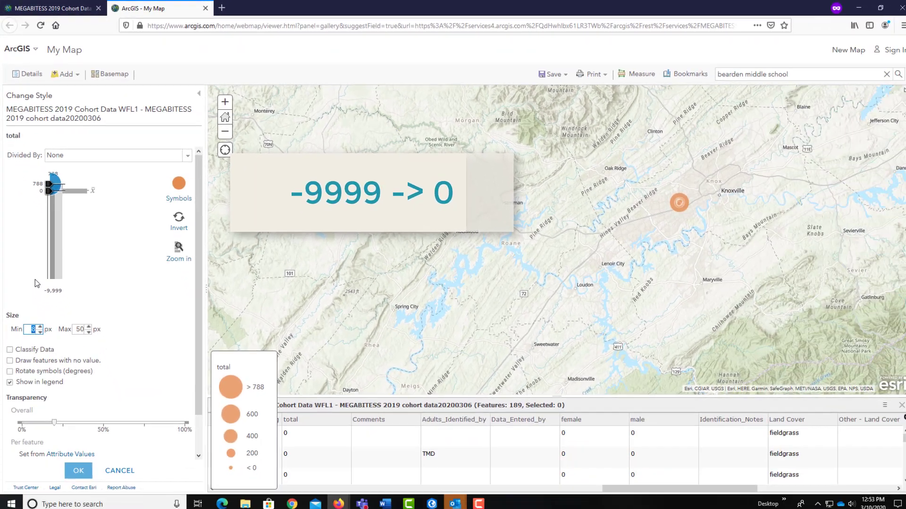
{"action": "left_click", "coordinate": [85, 470]}
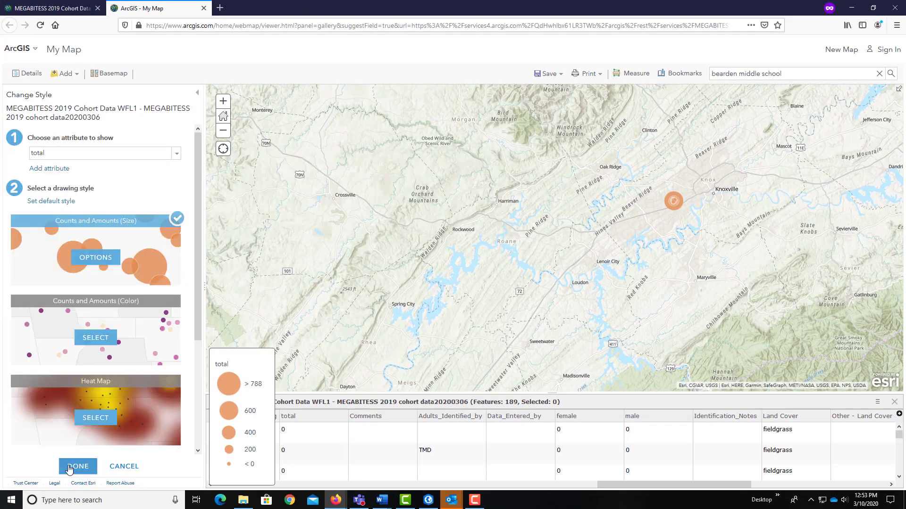
{"action": "left_click", "coordinate": [69, 467]}
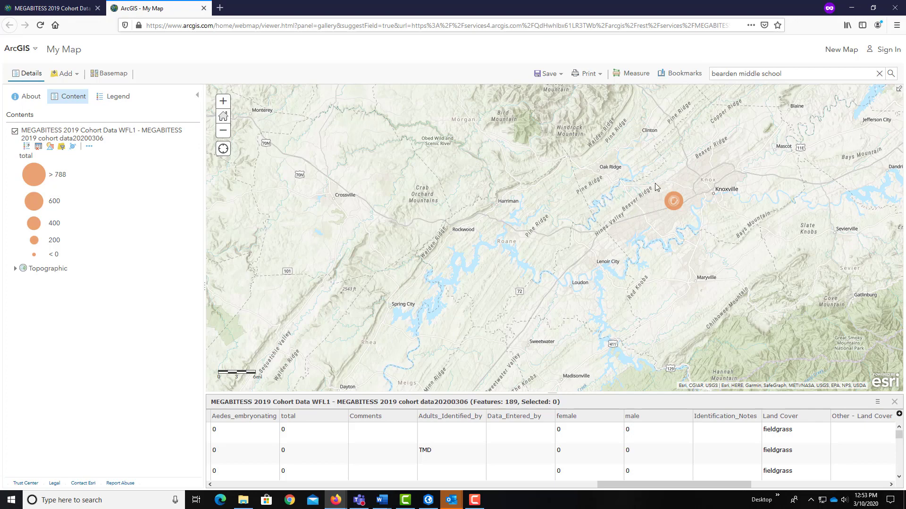
Inspect several records in the pop-up of the small trap point just east of the school building, and close the pop-up
{"action": "left_click_drag", "start_coordinate": [655, 183], "coordinate": [694, 226]}
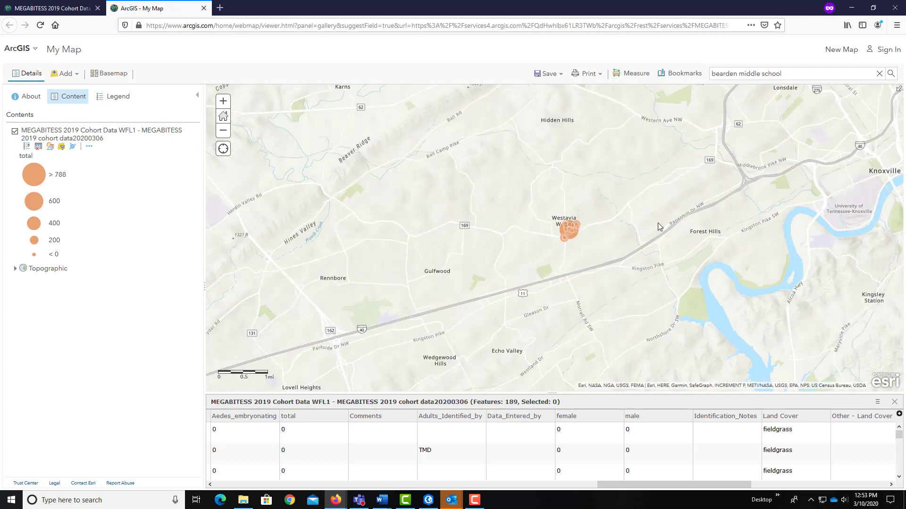
{"action": "scroll", "coordinate": [570, 236], "scroll_direction": "up", "scroll_amount": 2}
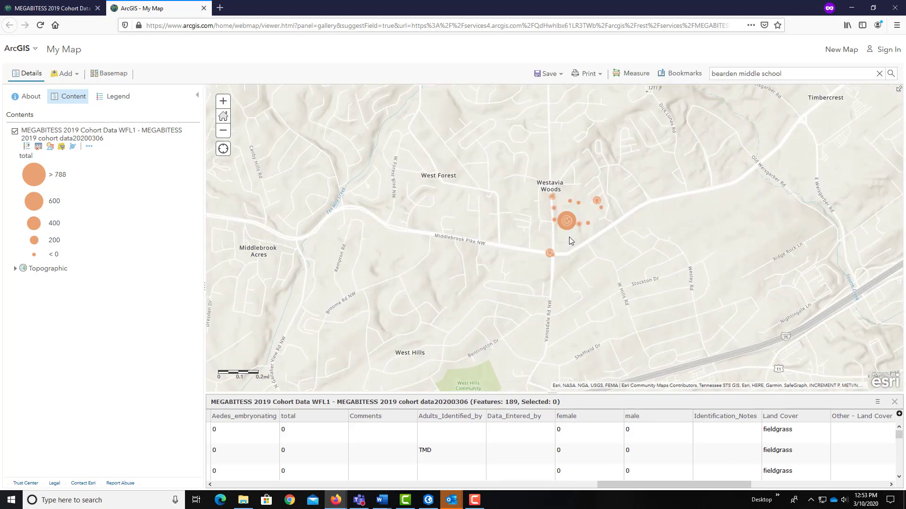
{"action": "scroll", "coordinate": [569, 237], "scroll_direction": "up", "scroll_amount": 1}
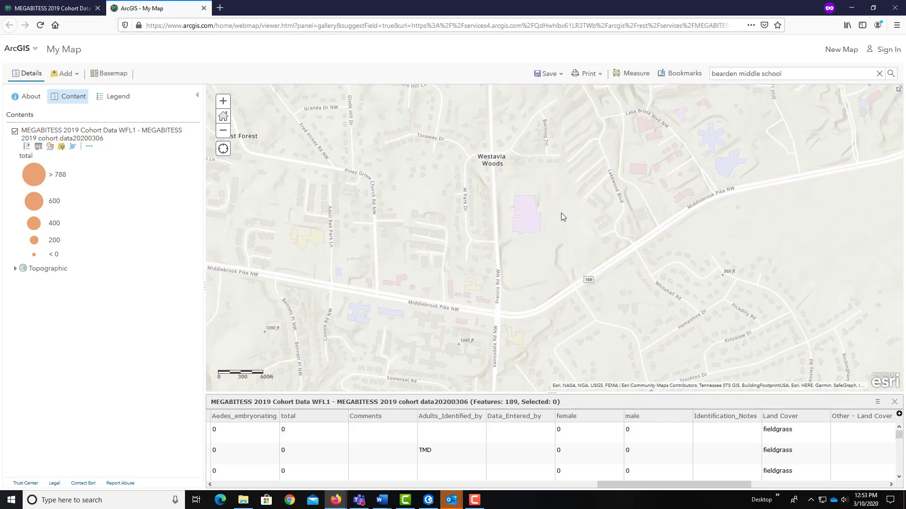
{"action": "scroll", "coordinate": [561, 216], "scroll_direction": "up", "scroll_amount": 1}
{"action": "left_click_drag", "start_coordinate": [550, 253], "coordinate": [563, 214]}
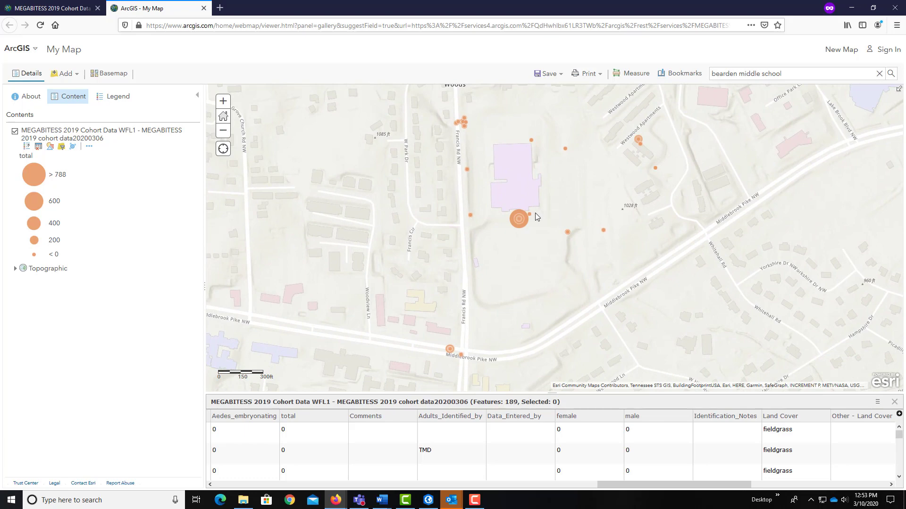
{"action": "left_click", "coordinate": [565, 149]}
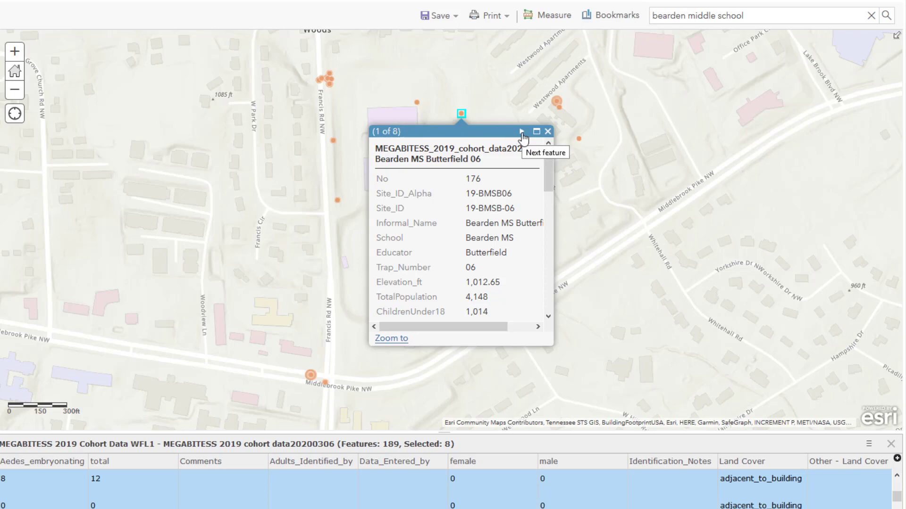
{"action": "left_click", "coordinate": [522, 132]}
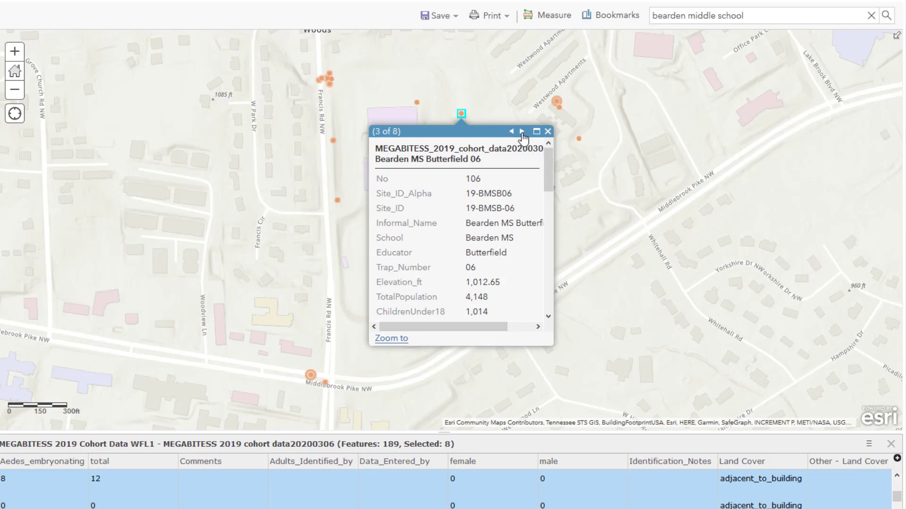
{"action": "left_click", "coordinate": [521, 132]}
{"action": "left_click", "coordinate": [522, 132]}
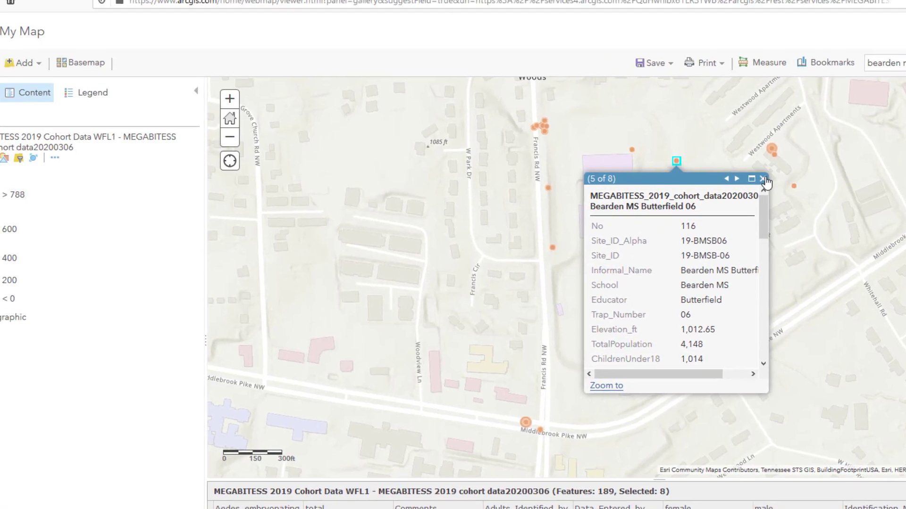
{"action": "left_click", "coordinate": [548, 132]}
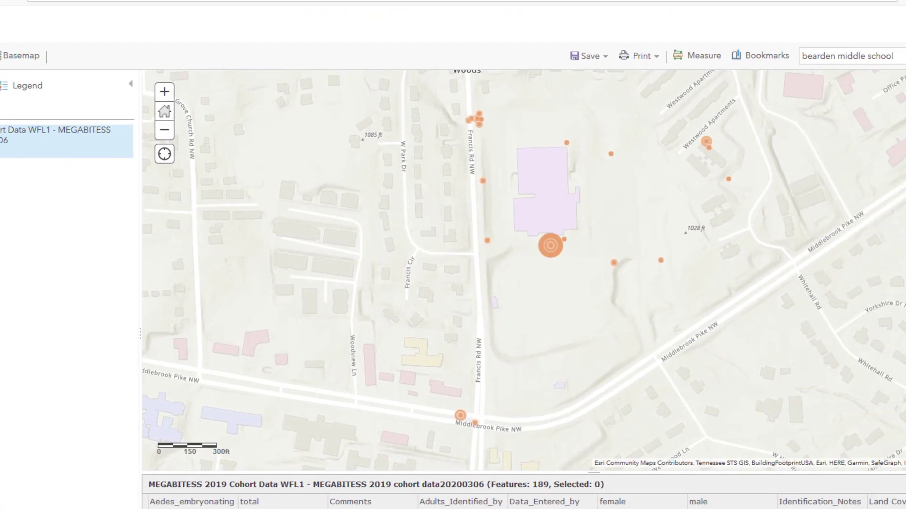
Add a third expression to the cohort layer's filter and base it on the calendar_wk field
{"action": "left_click", "coordinate": [81, 171]}
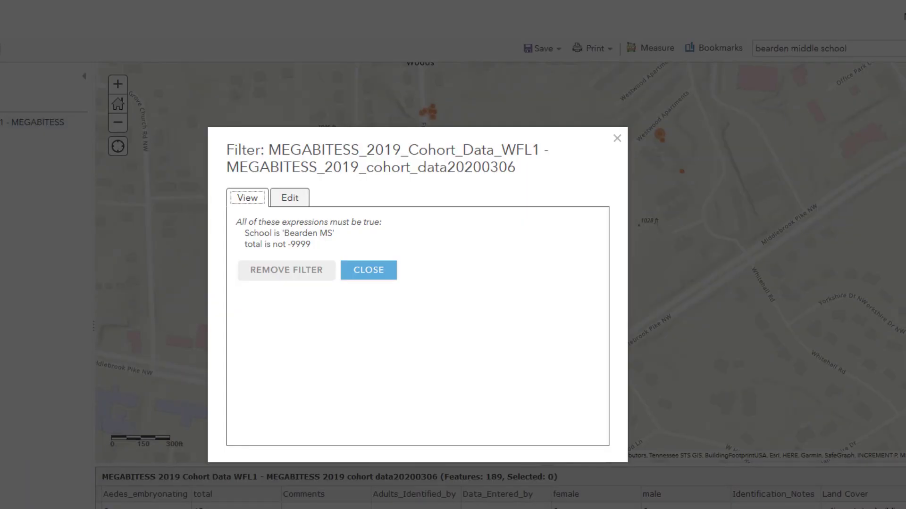
{"action": "left_click", "coordinate": [290, 198]}
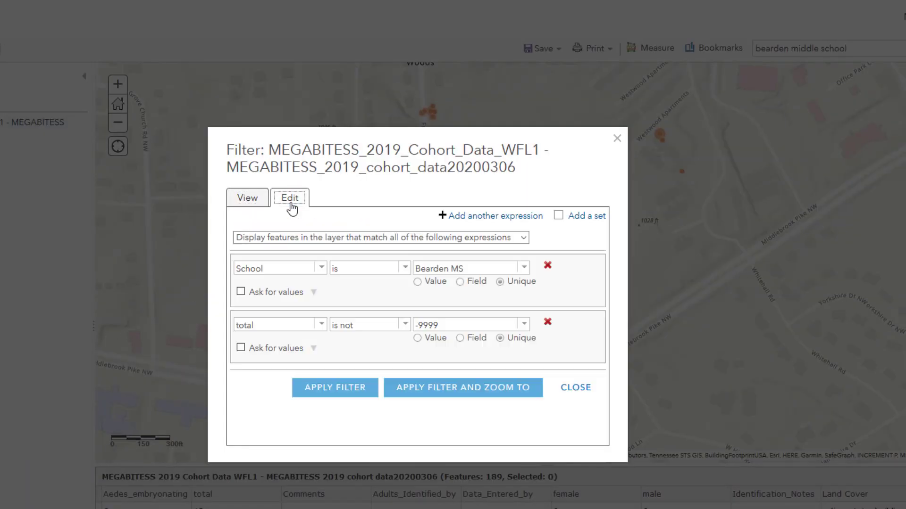
{"action": "left_click", "coordinate": [465, 217]}
{"action": "scroll", "coordinate": [338, 388], "scroll_direction": "down", "scroll_amount": 1}
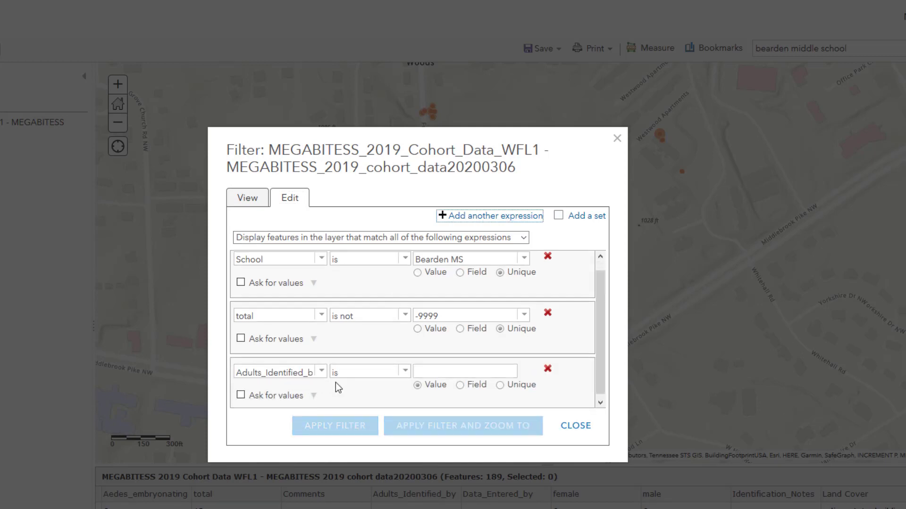
{"action": "left_click", "coordinate": [320, 371]}
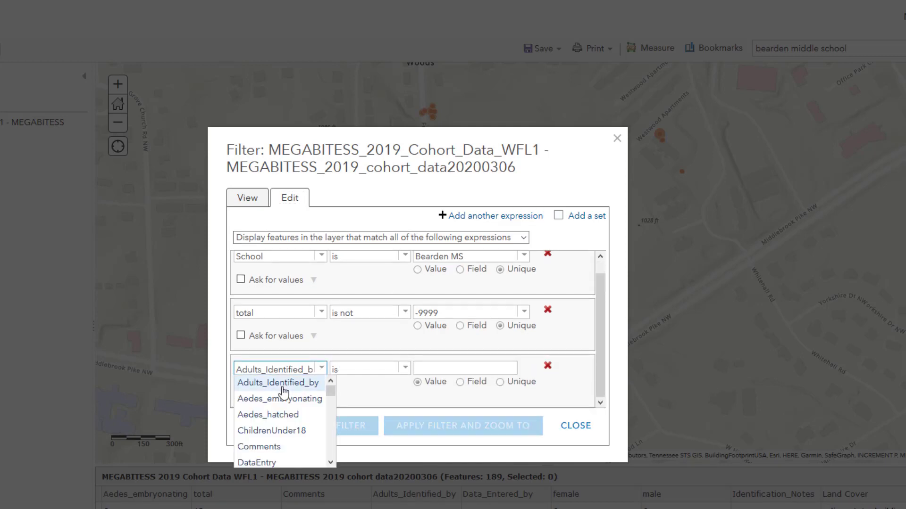
{"action": "scroll", "coordinate": [283, 393], "scroll_direction": "down", "scroll_amount": 7}
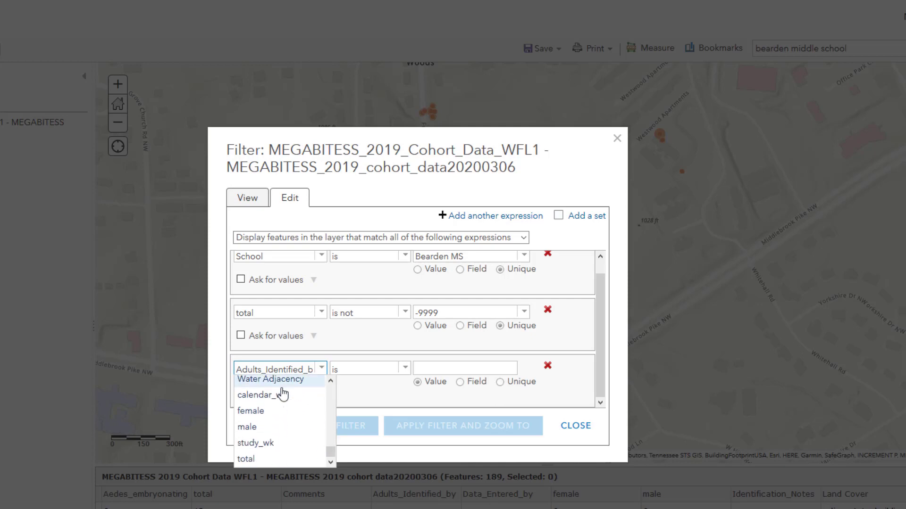
{"action": "left_click", "coordinate": [281, 400]}
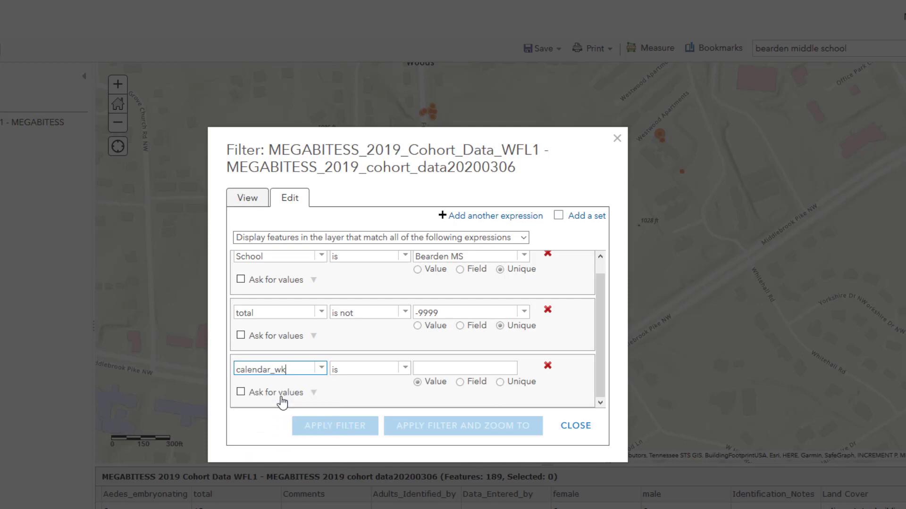
Make the calendar_wk expression require the unique value 35, and apply the filter
{"action": "left_click", "coordinate": [405, 373]}
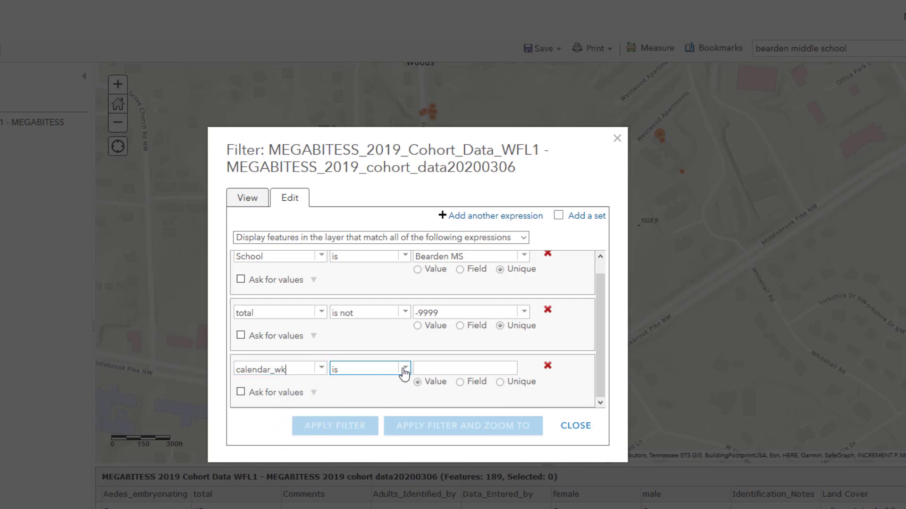
{"action": "left_click", "coordinate": [363, 387]}
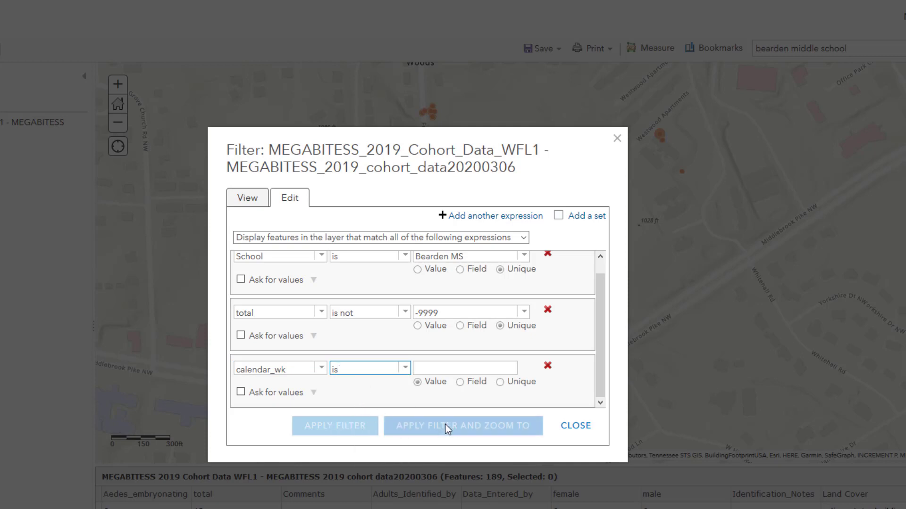
{"action": "left_click", "coordinate": [500, 382]}
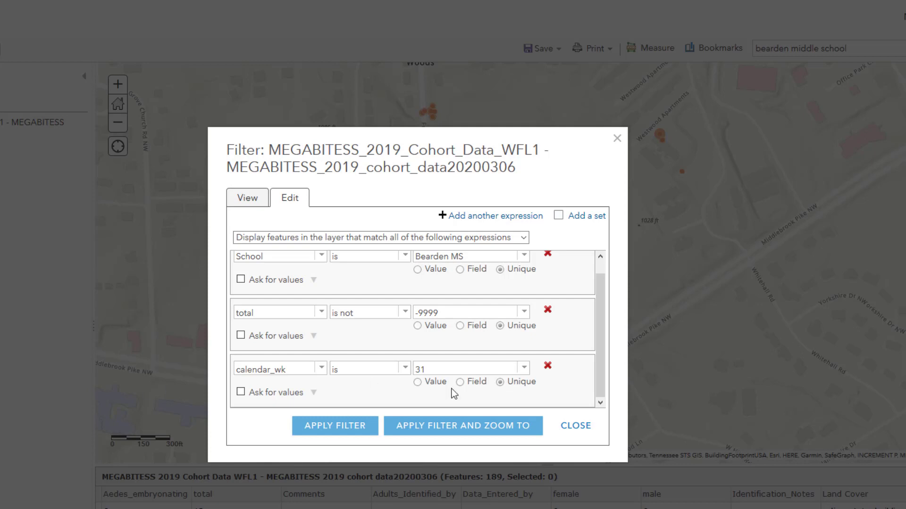
{"action": "left_click", "coordinate": [525, 371]}
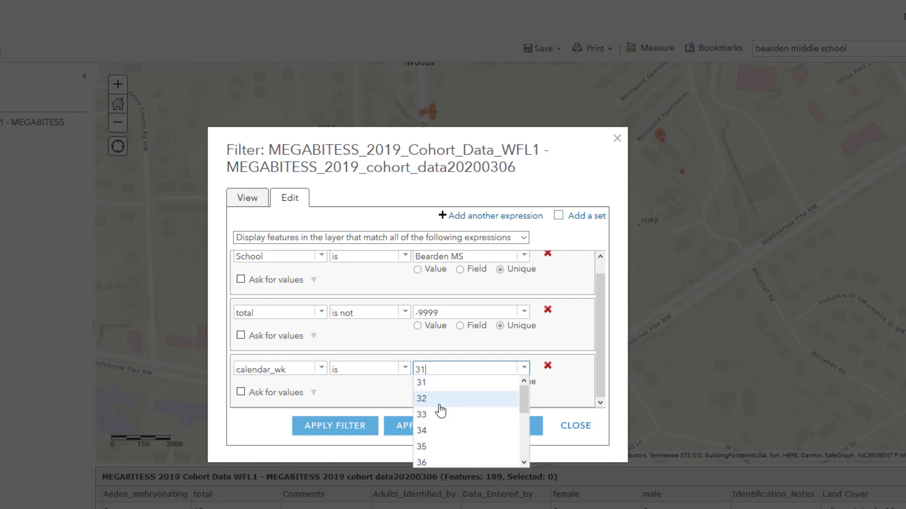
{"action": "left_click", "coordinate": [440, 447]}
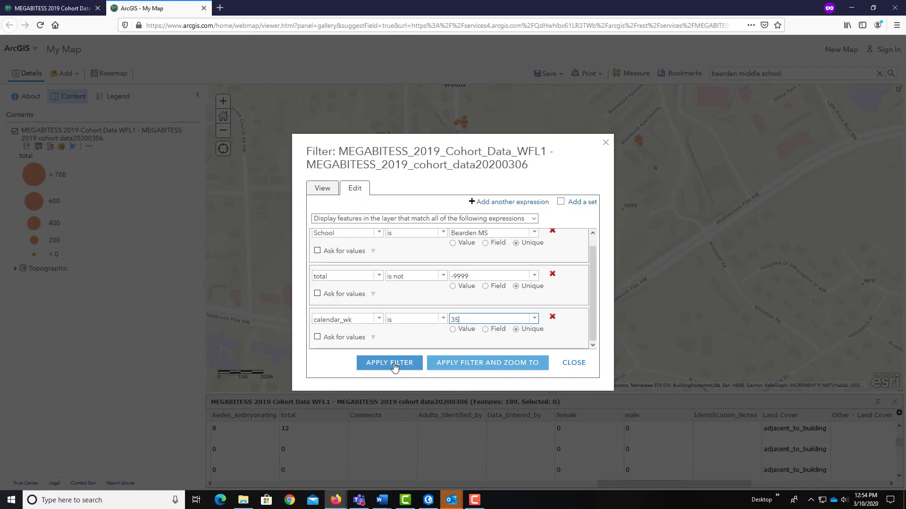
{"action": "left_click", "coordinate": [389, 363]}
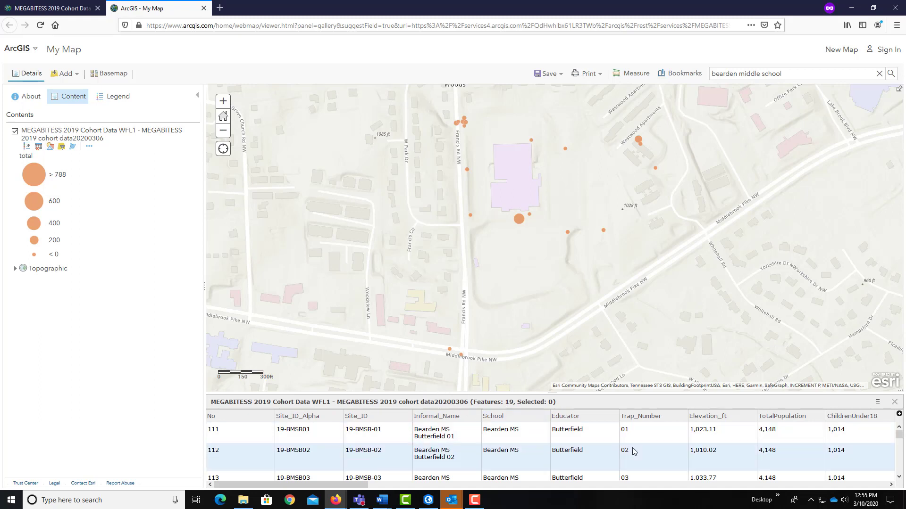
Sort the attribute table by calendar_wk in ascending order and look through the week and total values of the filtered records
{"action": "left_click_drag", "start_coordinate": [356, 489], "coordinate": [604, 459]}
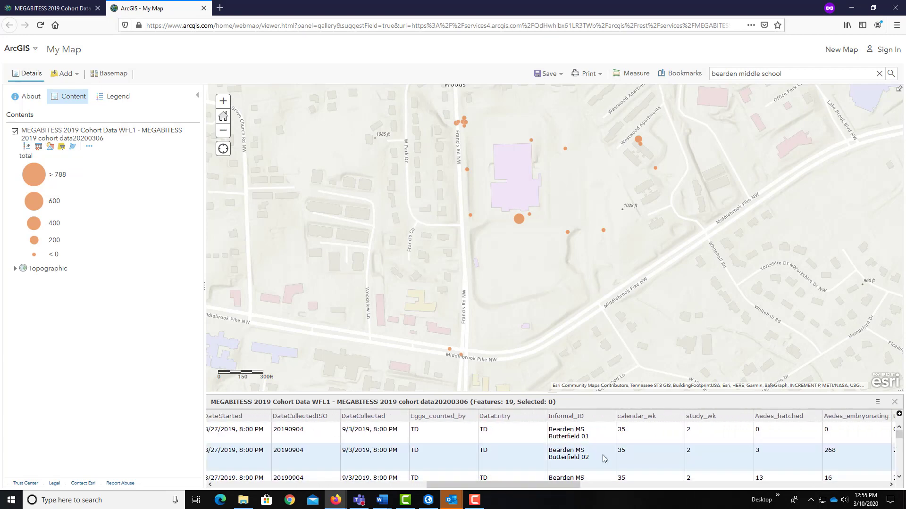
{"action": "left_click", "coordinate": [651, 418]}
{"action": "left_click", "coordinate": [652, 429]}
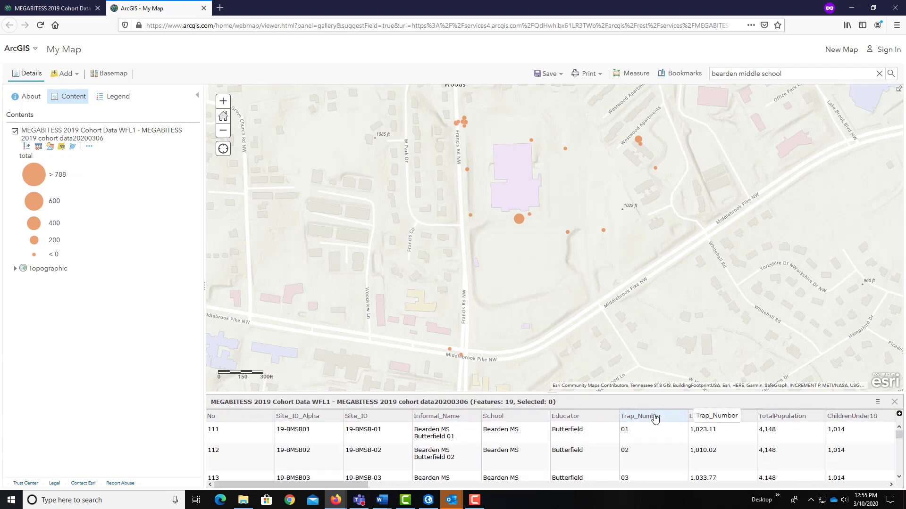
{"action": "left_click_drag", "start_coordinate": [395, 484], "coordinate": [570, 485]}
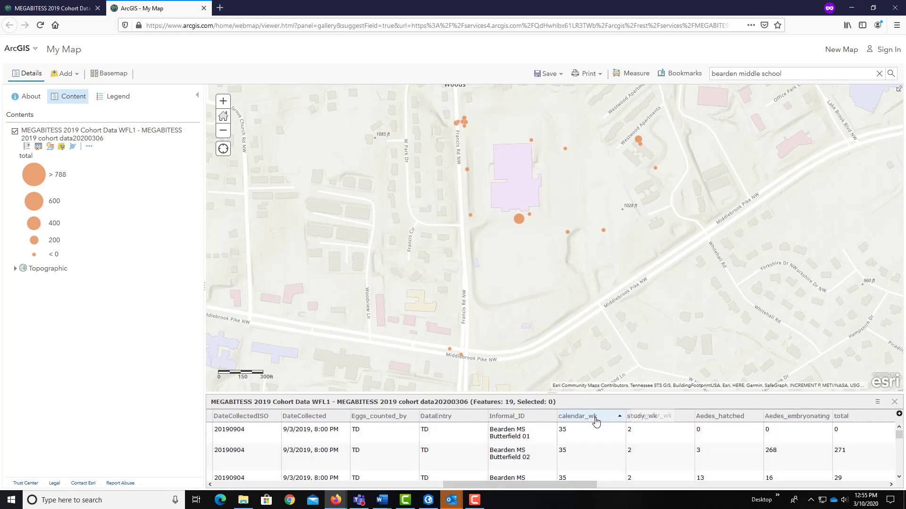
{"action": "scroll", "coordinate": [610, 436], "scroll_direction": "down", "scroll_amount": 5}
{"action": "scroll", "coordinate": [613, 439], "scroll_direction": "down", "scroll_amount": 5}
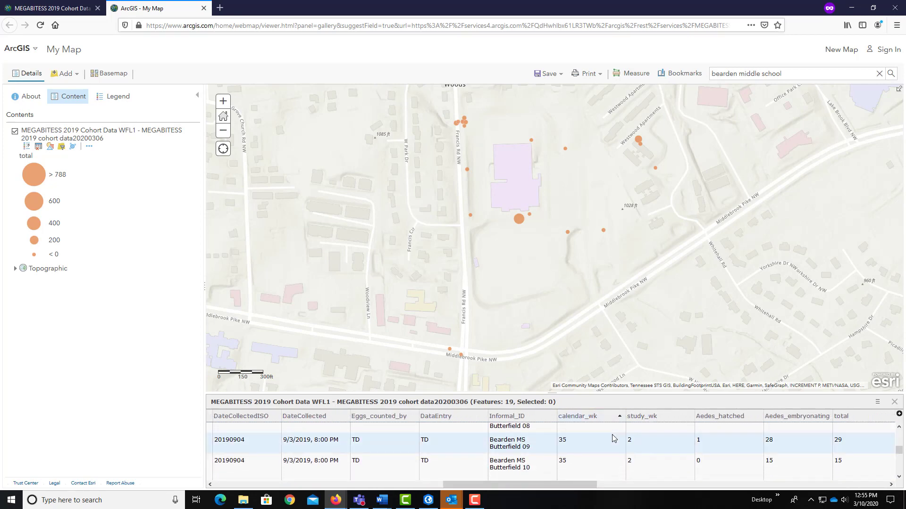
{"action": "scroll", "coordinate": [613, 438], "scroll_direction": "down", "scroll_amount": 3}
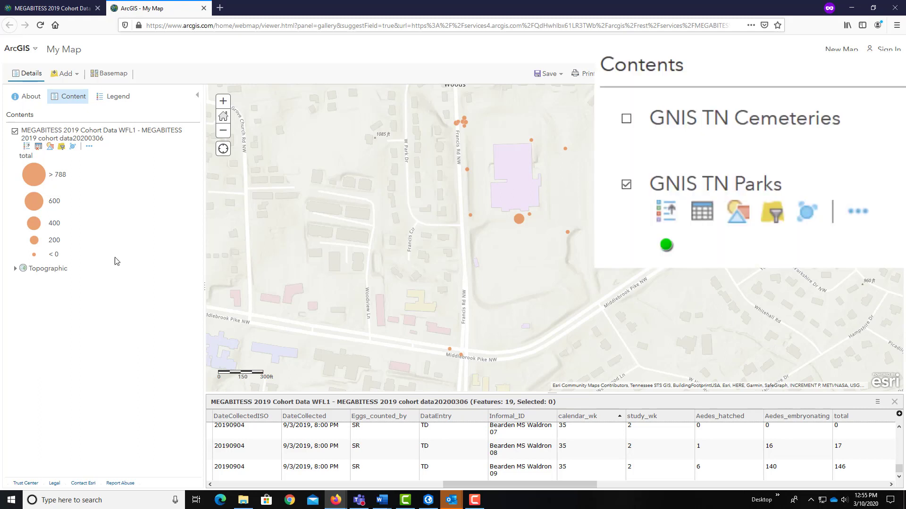
Add Elevation_ft to total in the cohort layer's style, using Color and Size with Elevation_ft as the first attribute
{"action": "mouse_move", "coordinate": [49, 150]}
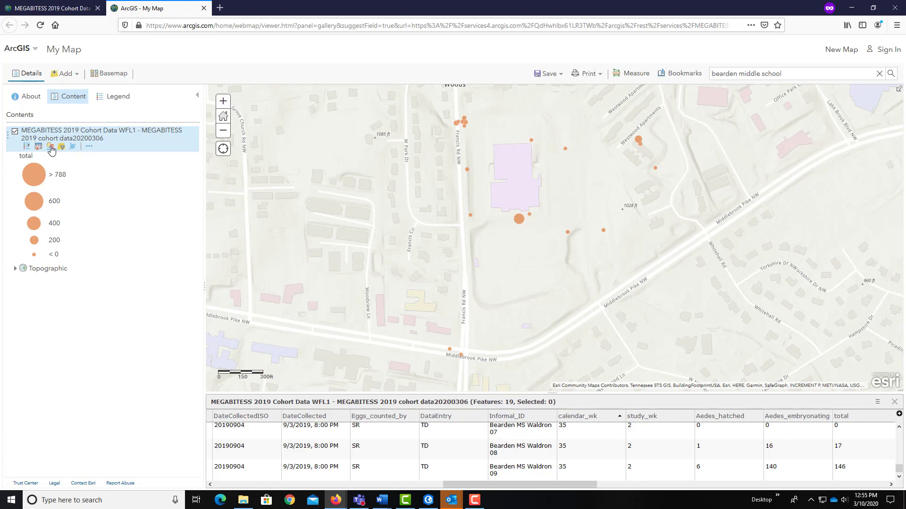
{"action": "left_click", "coordinate": [50, 148]}
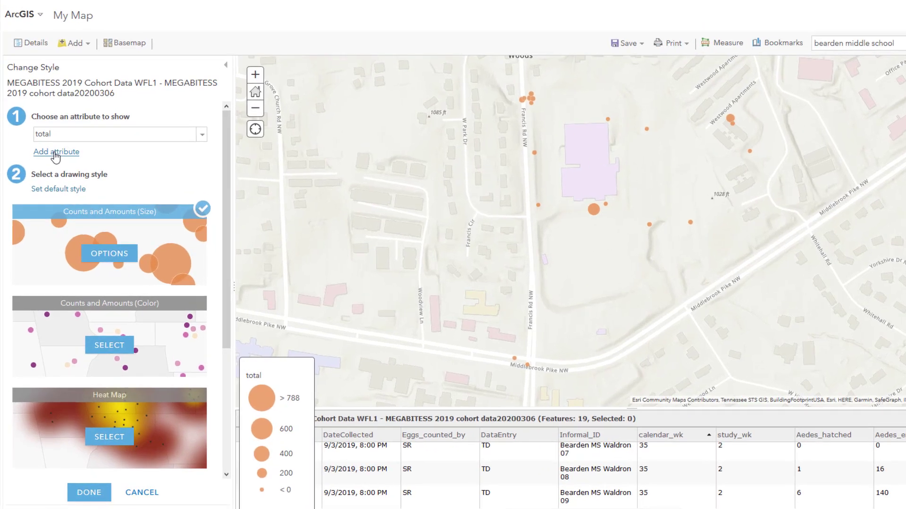
{"action": "left_click", "coordinate": [49, 169]}
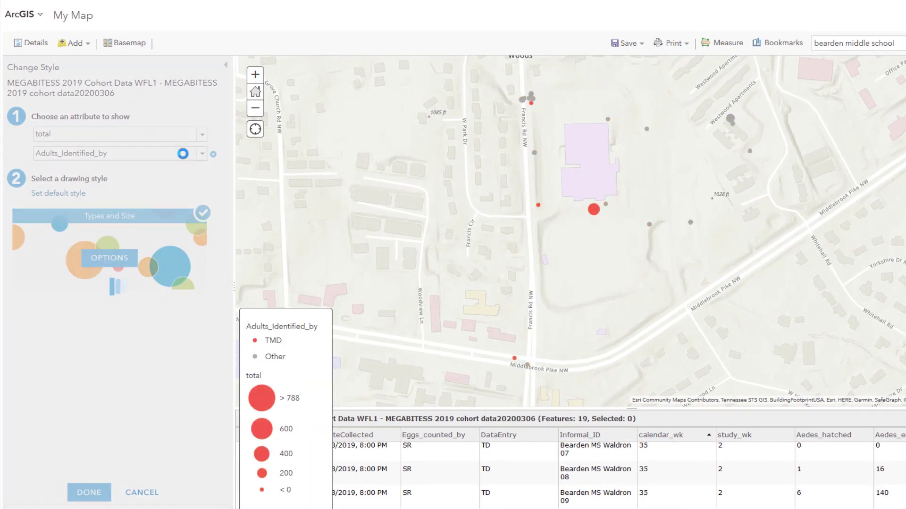
{"action": "left_click", "coordinate": [203, 155]}
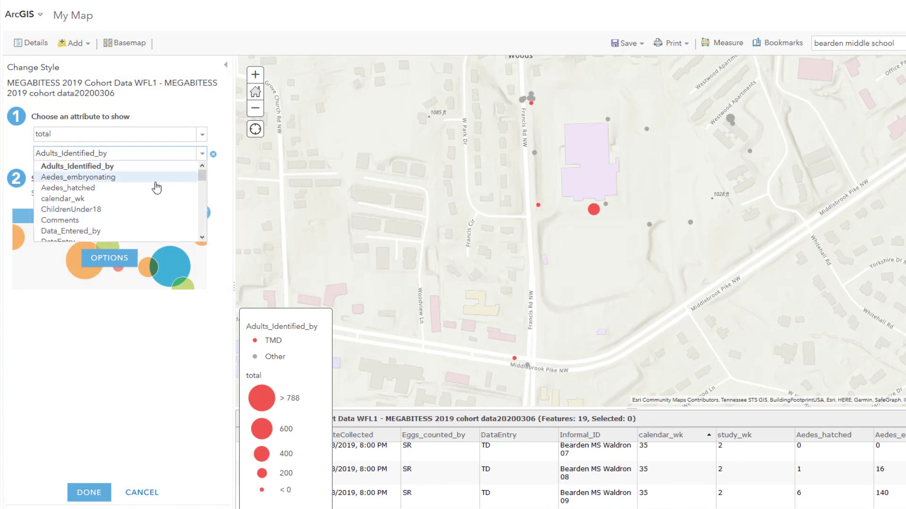
{"action": "scroll", "coordinate": [157, 188], "scroll_direction": "down", "scroll_amount": 6}
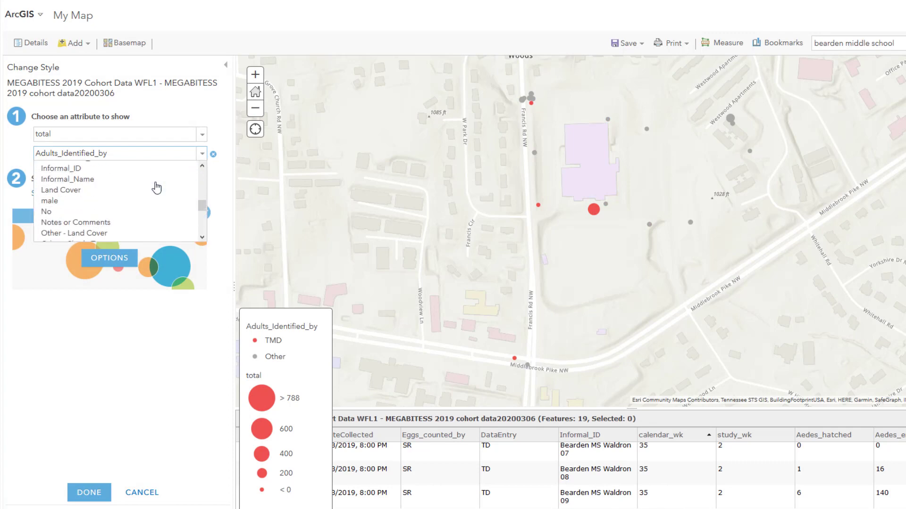
{"action": "scroll", "coordinate": [101, 203], "scroll_direction": "up", "scroll_amount": 4}
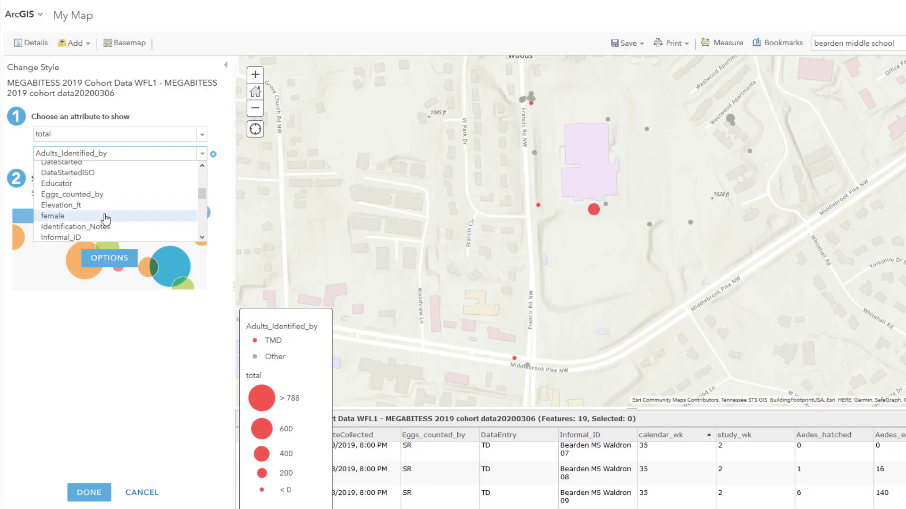
{"action": "left_click", "coordinate": [93, 208]}
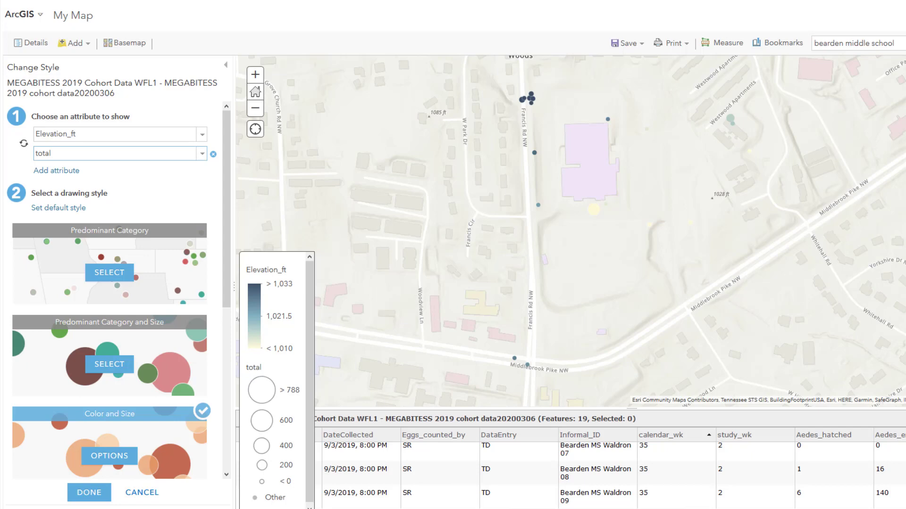
Try the Light Gray Canvas and Dark Gray Canvas basemaps, and return the map to the Topographic basemap
{"action": "left_click", "coordinate": [133, 44]}
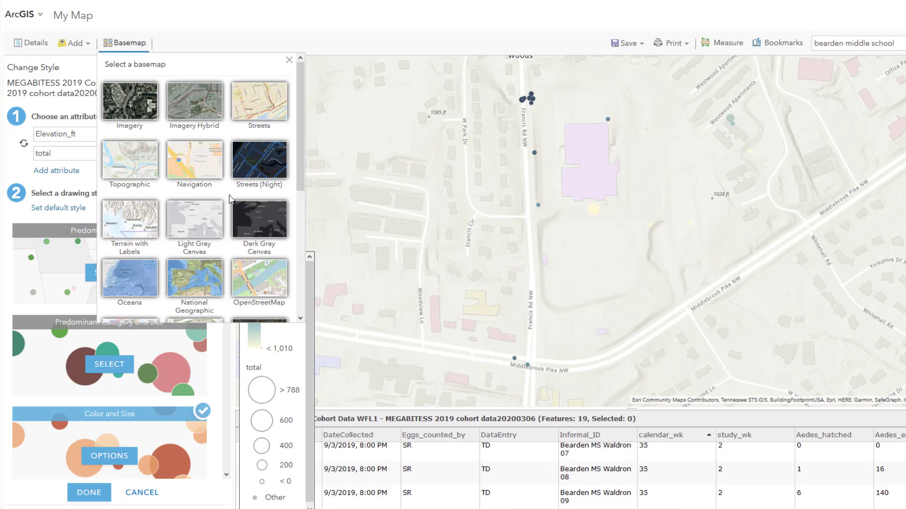
{"action": "left_click", "coordinate": [210, 227]}
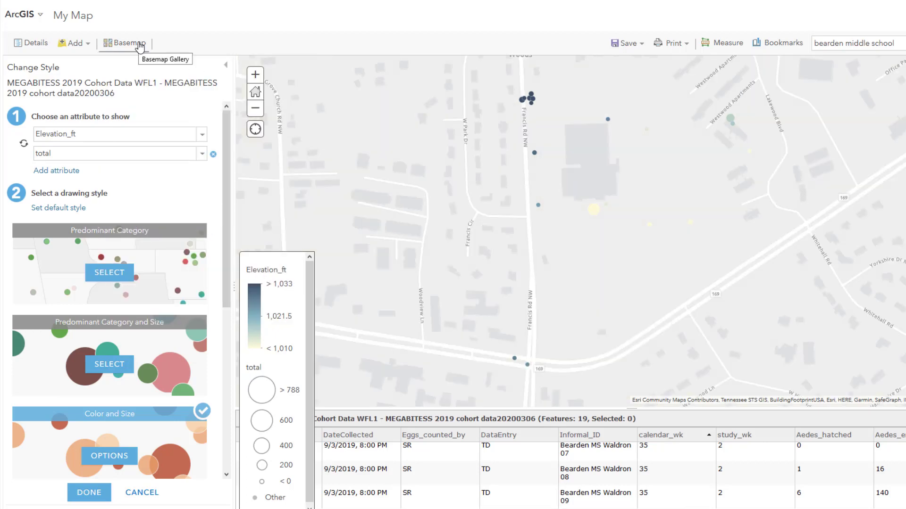
{"action": "left_click", "coordinate": [137, 45]}
{"action": "left_click", "coordinate": [262, 219]}
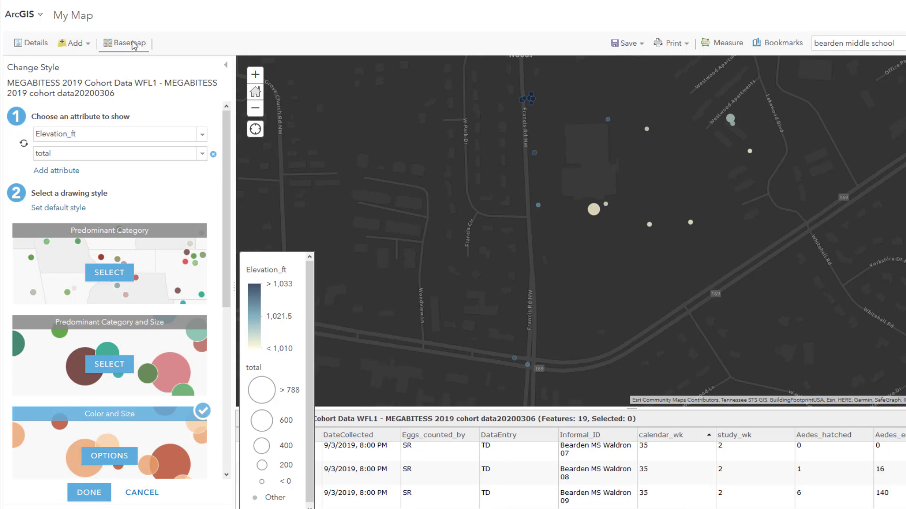
{"action": "left_click", "coordinate": [133, 46]}
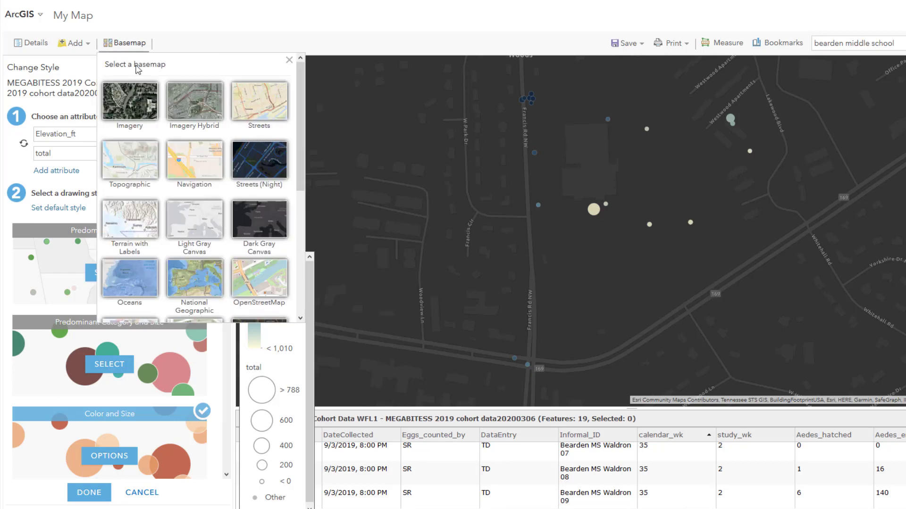
{"action": "left_click", "coordinate": [119, 163]}
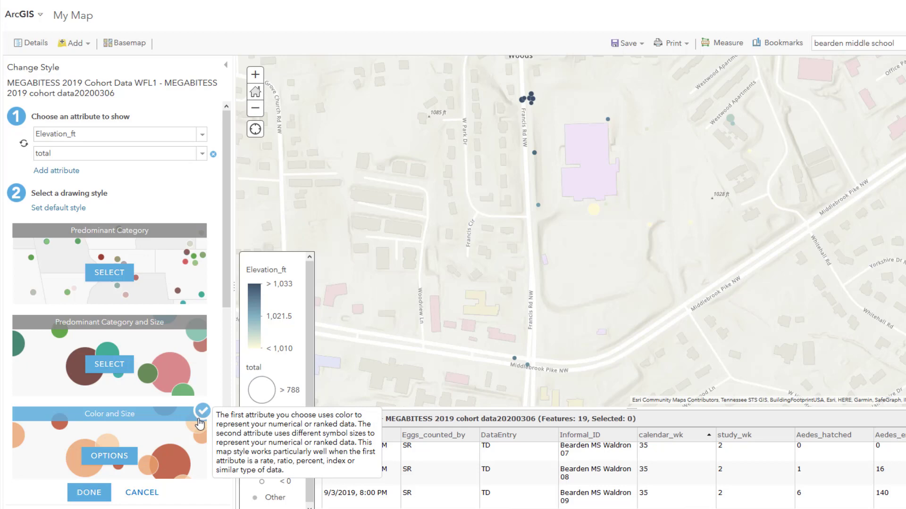
Give the Elevation_ft color style the solid red color ramp, inverted so the highest elevations are darkest, and finish the layer's styling
{"action": "left_click", "coordinate": [127, 455]}
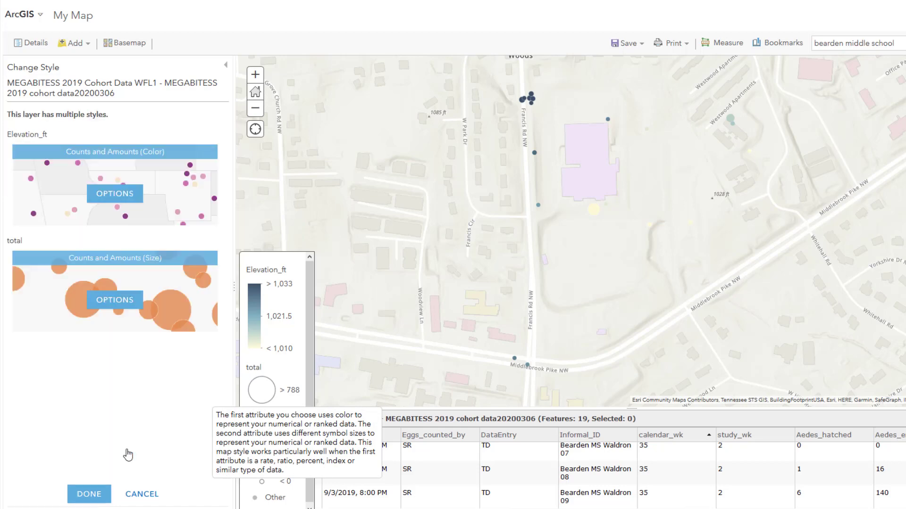
{"action": "left_click", "coordinate": [120, 197]}
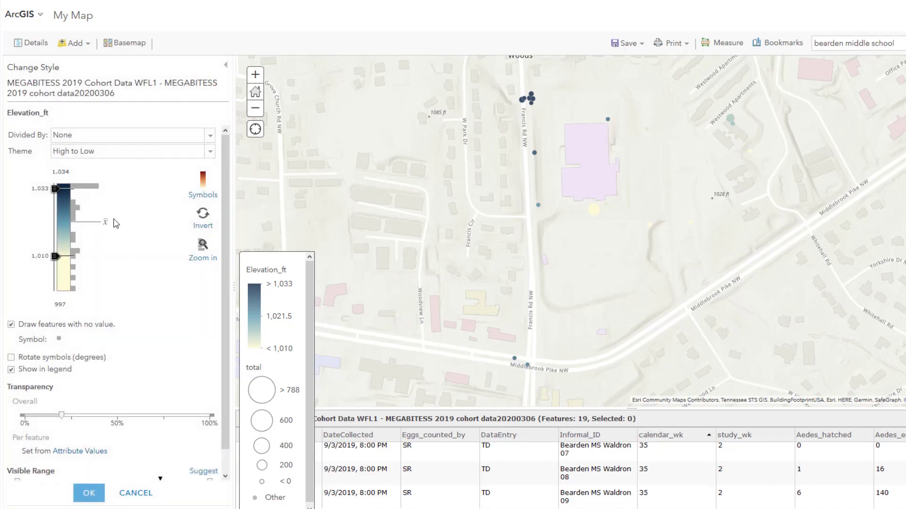
{"action": "left_click", "coordinate": [209, 192]}
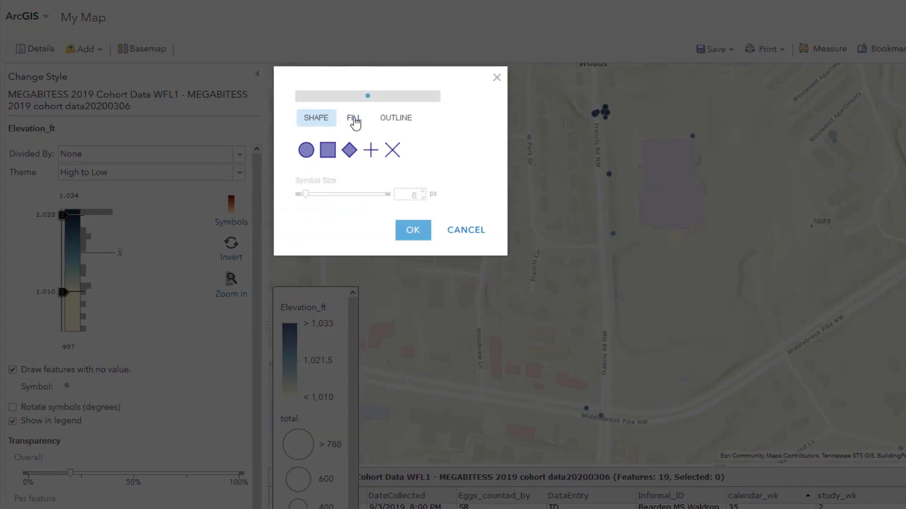
{"action": "left_click", "coordinate": [353, 119]}
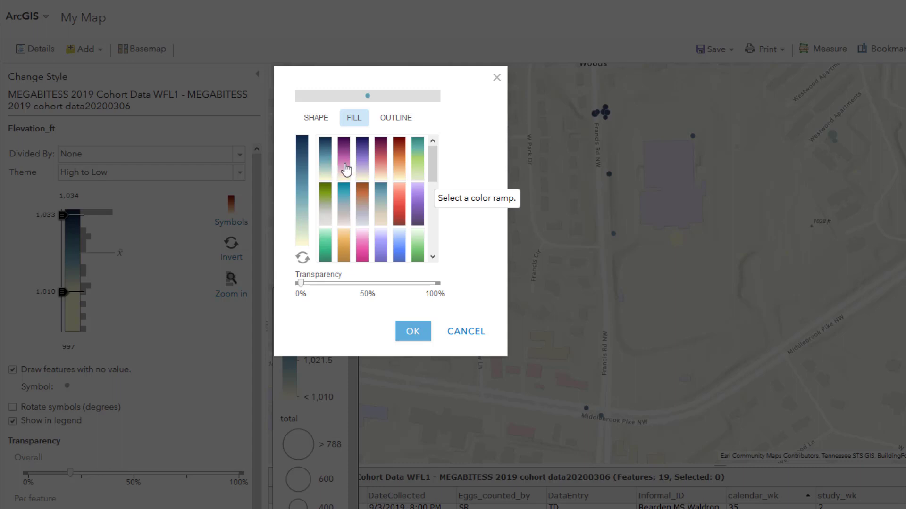
{"action": "left_click", "coordinate": [346, 169]}
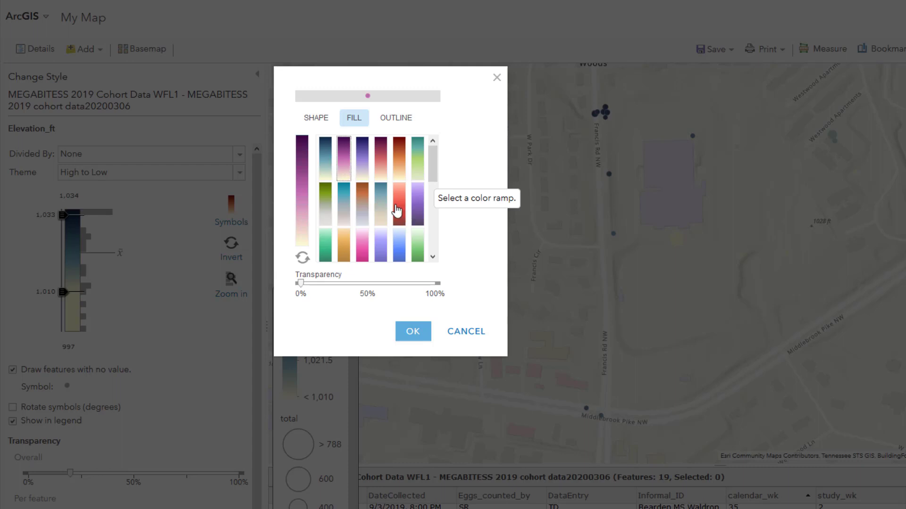
{"action": "left_click", "coordinate": [399, 211]}
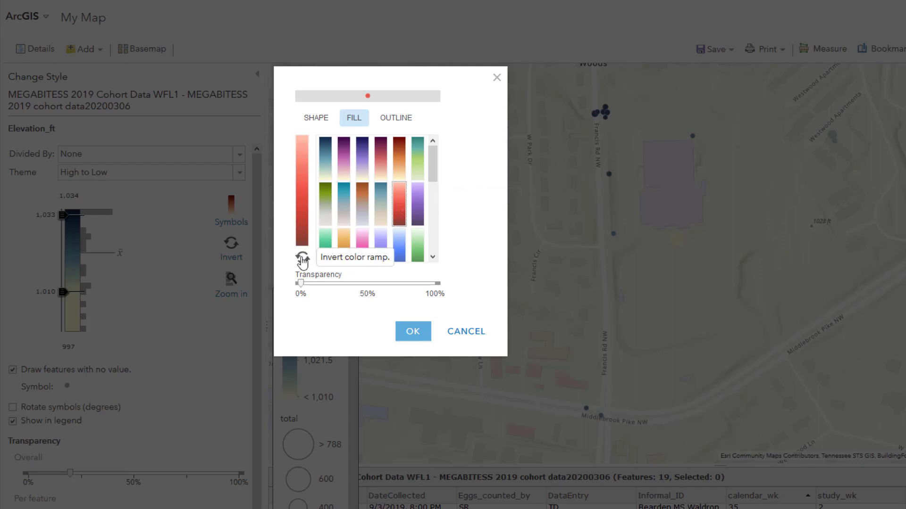
{"action": "left_click", "coordinate": [302, 259]}
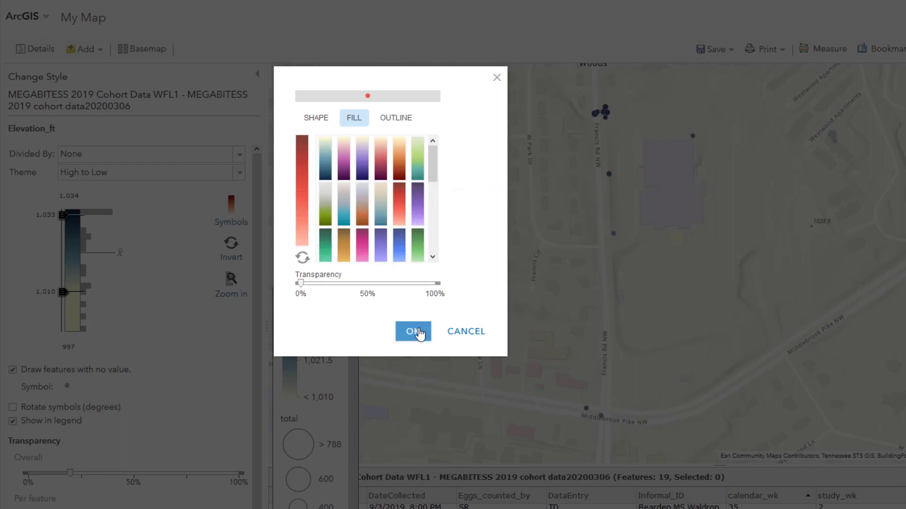
{"action": "left_click", "coordinate": [413, 332]}
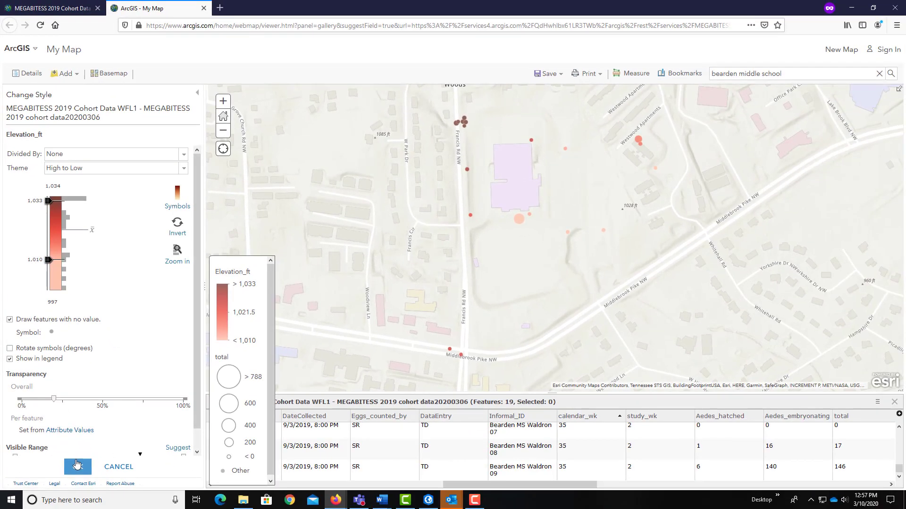
{"action": "left_click", "coordinate": [77, 466]}
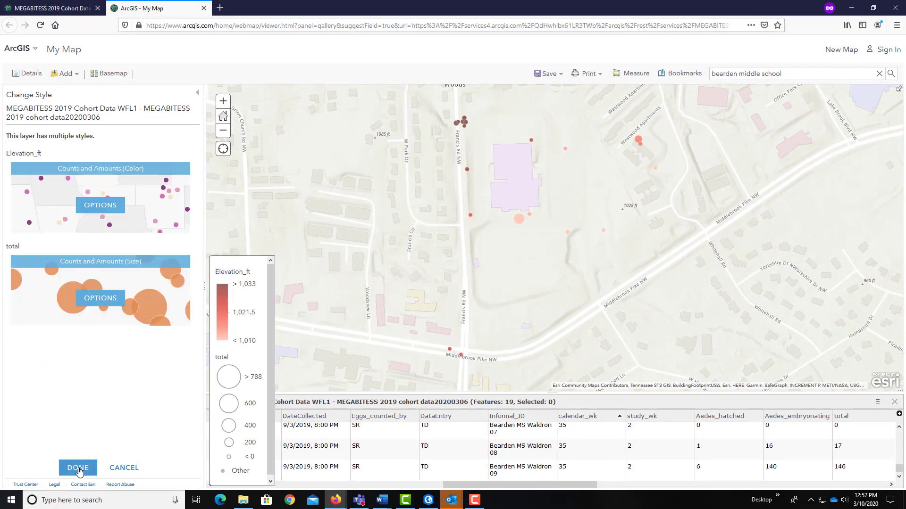
{"action": "left_click", "coordinate": [78, 467]}
{"action": "left_click", "coordinate": [78, 468]}
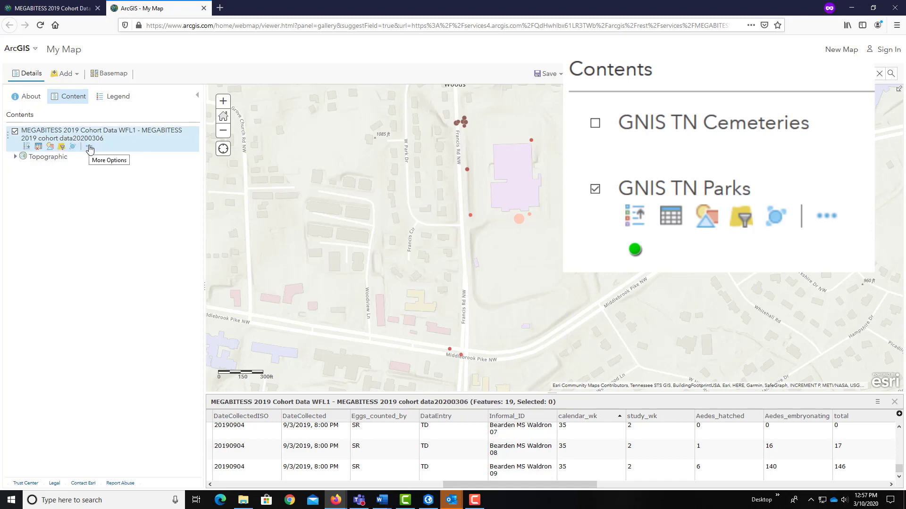
Rename the MEGABITESS 2019 cohort layer as Bearden MS Week 35
{"action": "left_click", "coordinate": [89, 147]}
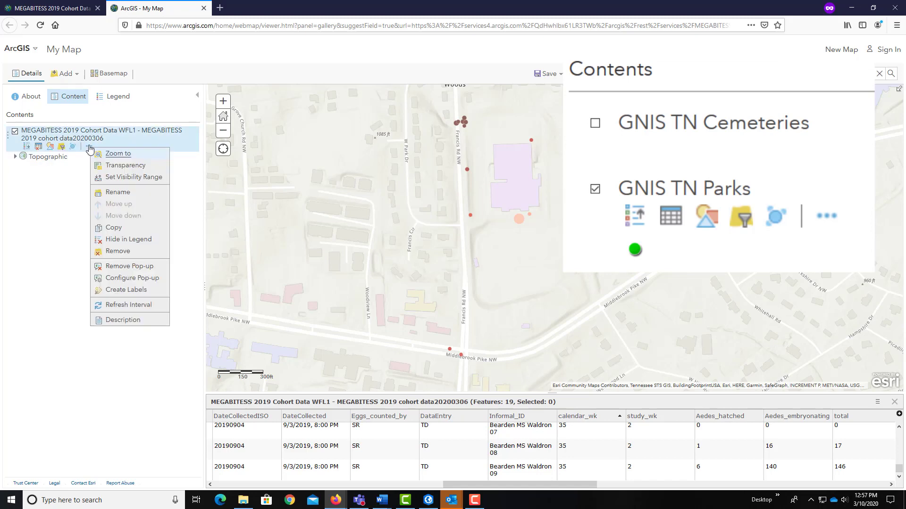
{"action": "left_click", "coordinate": [127, 197]}
{"action": "double_click", "coordinate": [503, 260]}
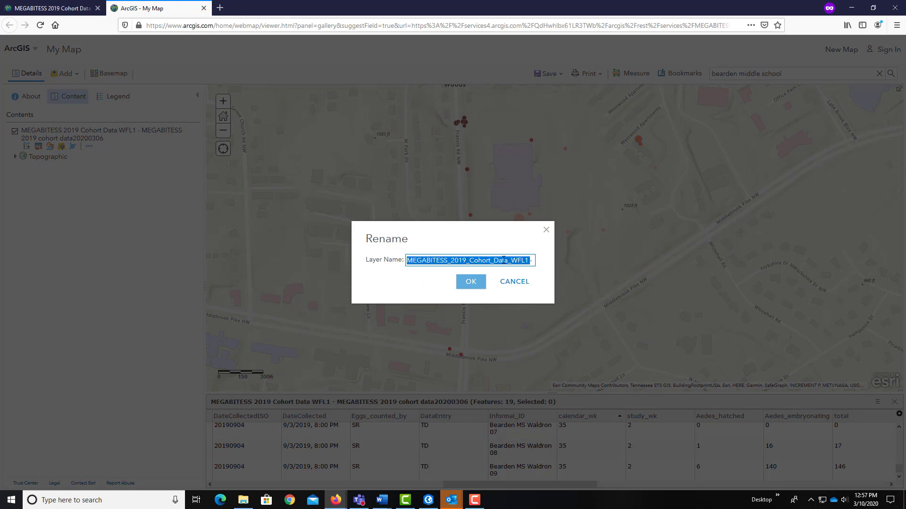
{"action": "triple_click", "coordinate": [504, 260]}
{"action": "type", "text": "Bearden "}
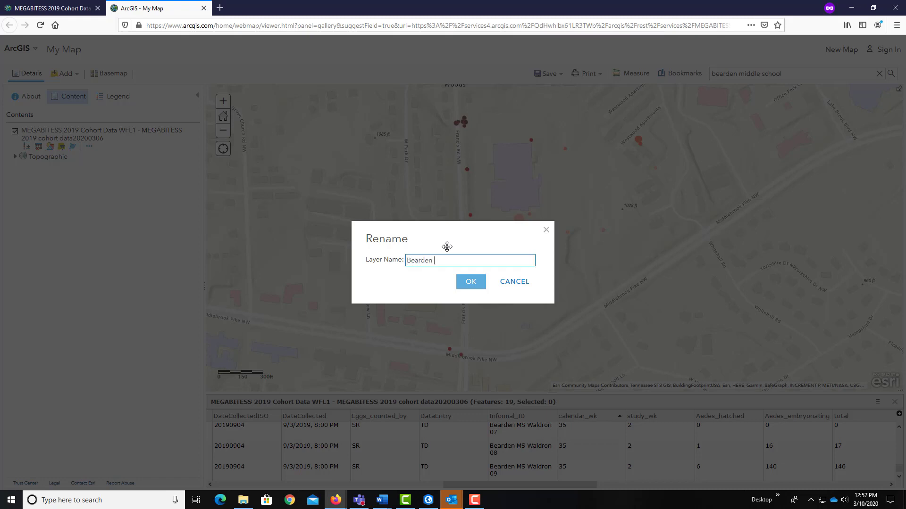
{"action": "type", "text": "MS Week 35"}
{"action": "left_click", "coordinate": [470, 283]}
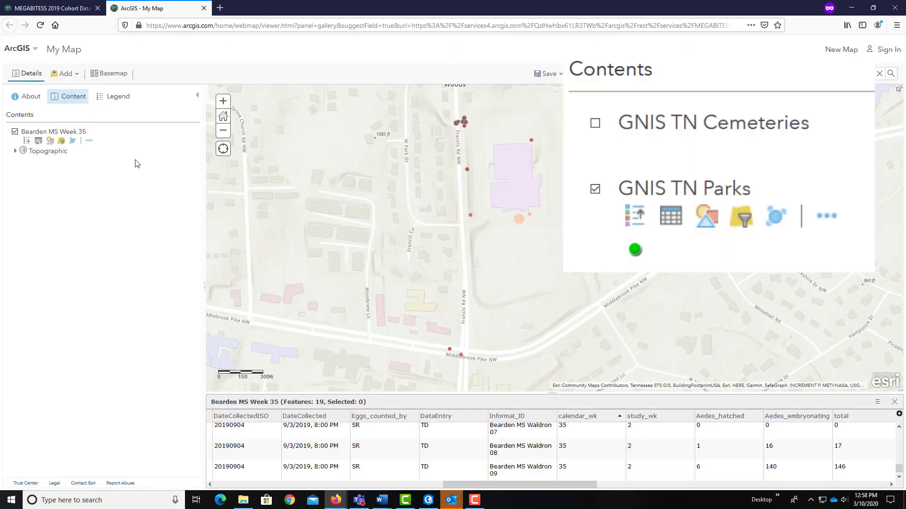
Copy the Bearden MS Week 35 layer and rename the copy as Bearden MS Week 36
{"action": "left_click", "coordinate": [89, 141]}
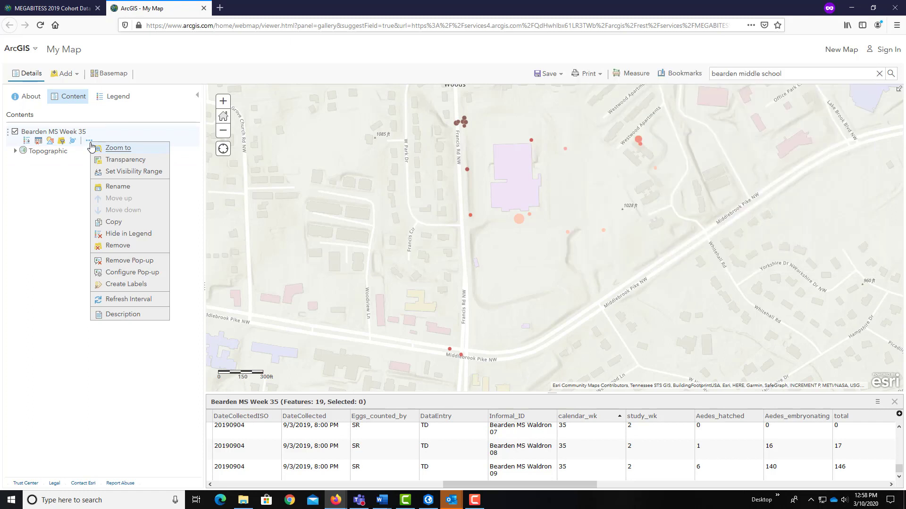
{"action": "left_click", "coordinate": [110, 224]}
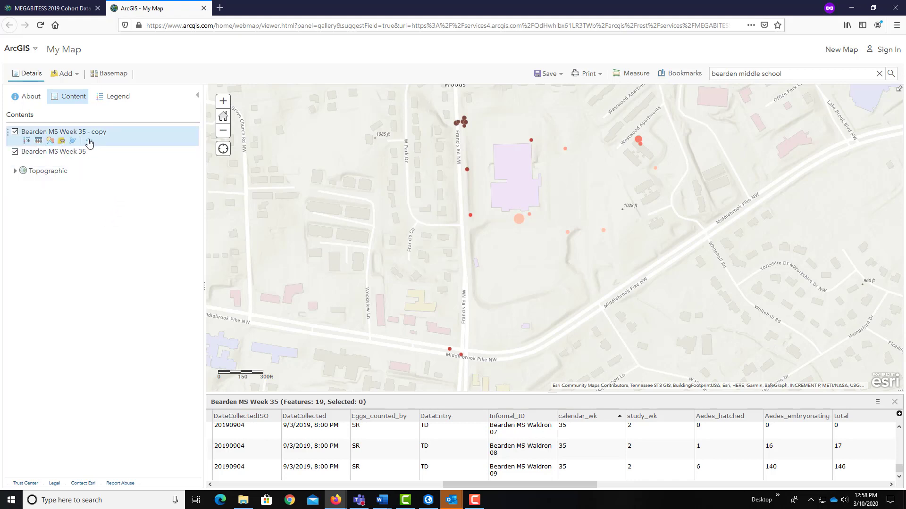
{"action": "left_click", "coordinate": [89, 141]}
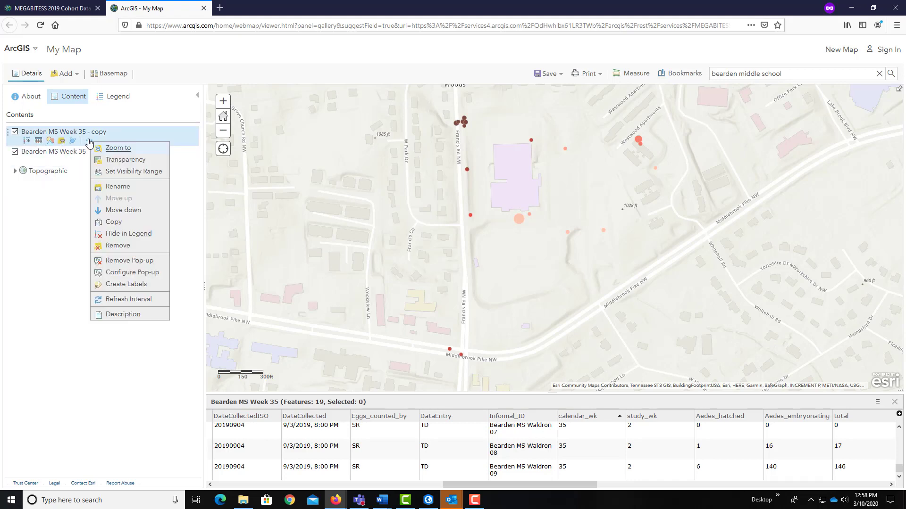
{"action": "left_click", "coordinate": [114, 187]}
{"action": "left_click_drag", "start_coordinate": [493, 261], "coordinate": [469, 262]}
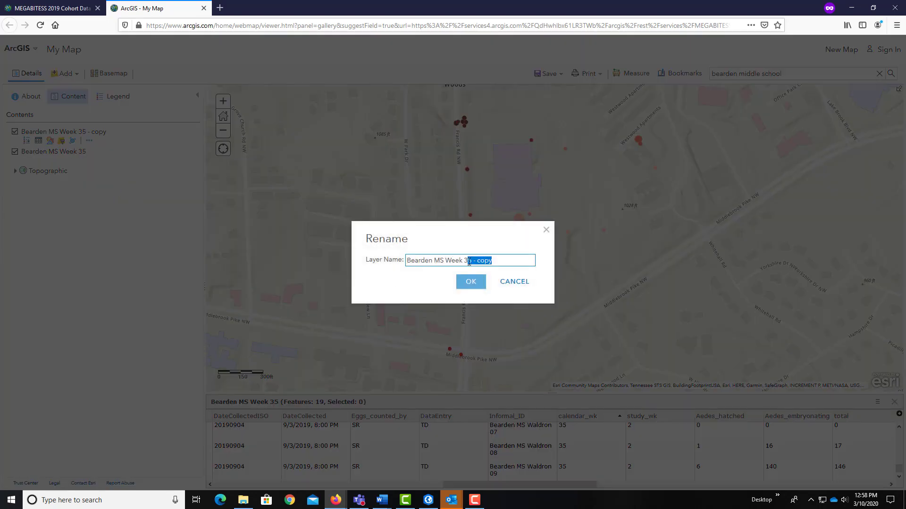
{"action": "type", "text": "6"}
{"action": "left_click", "coordinate": [468, 281]}
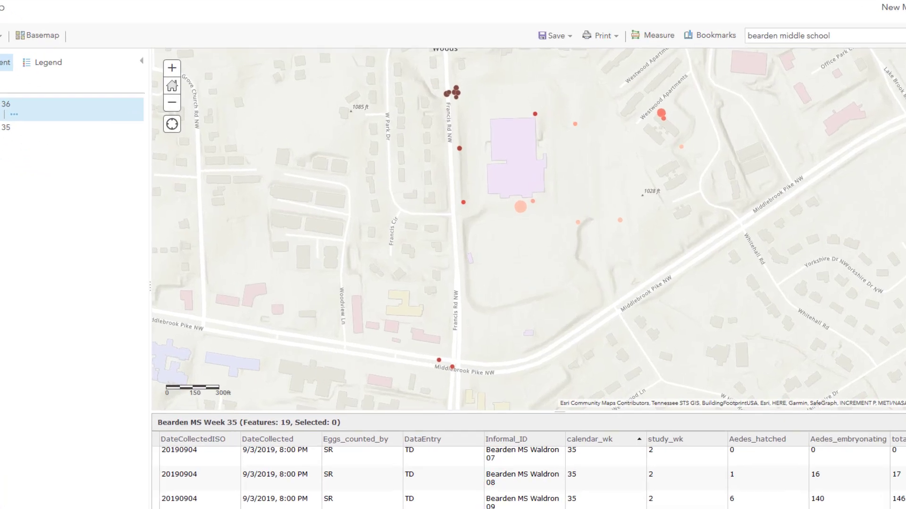
Edit the Bearden MS Week 36 filter so calendar_wk is the unique value 36, and apply it
{"action": "left_click", "coordinate": [62, 141]}
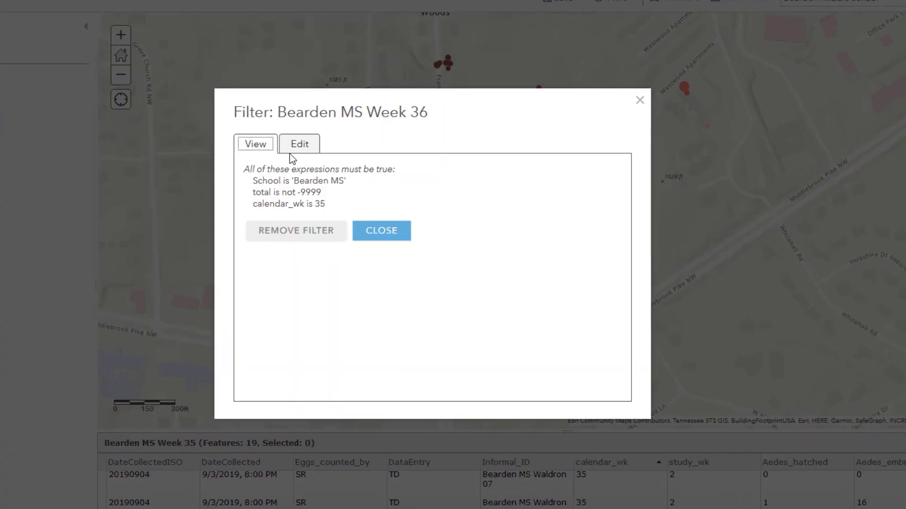
{"action": "left_click", "coordinate": [355, 184]}
{"action": "left_click", "coordinate": [527, 334]}
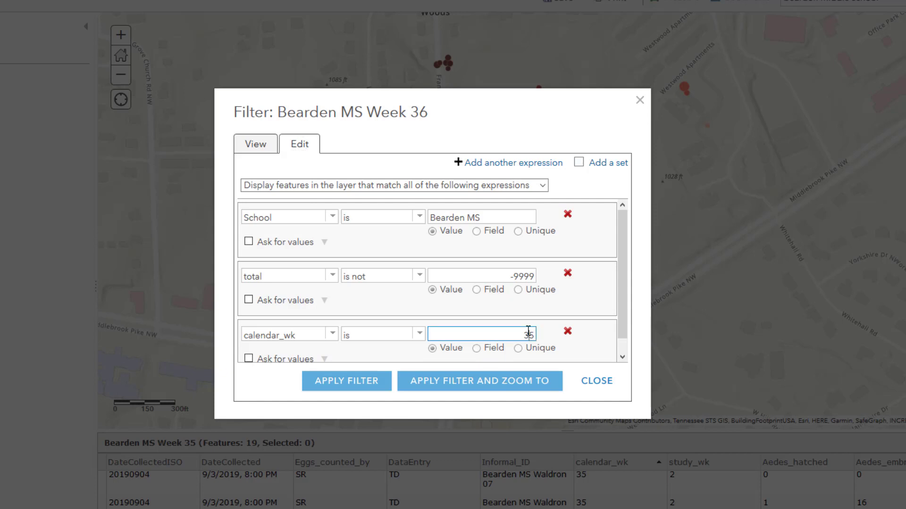
{"action": "left_click", "coordinate": [518, 348]}
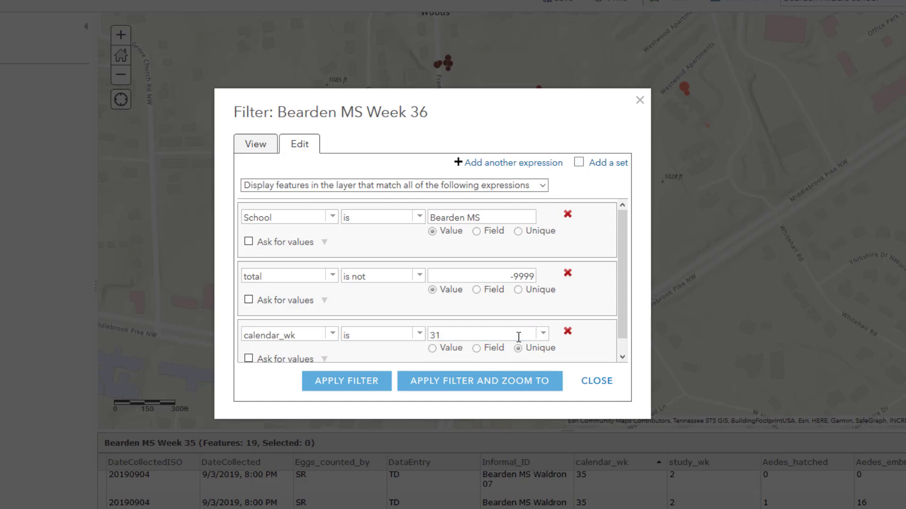
{"action": "left_click", "coordinate": [542, 334]}
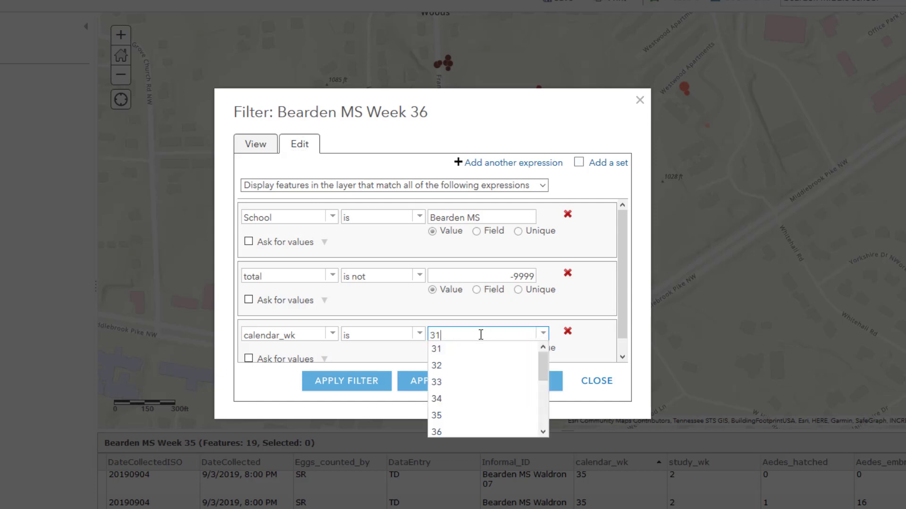
{"action": "left_click", "coordinate": [478, 432]}
{"action": "left_click", "coordinate": [347, 381]}
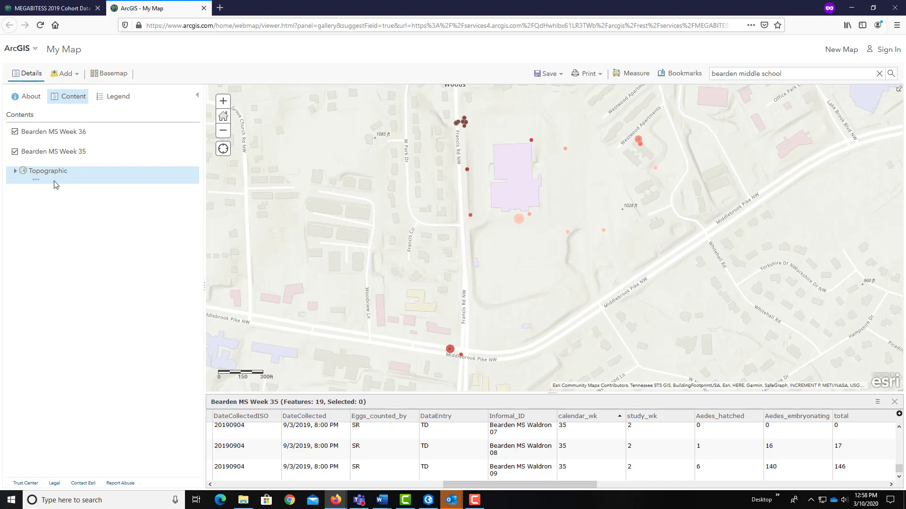
Give the Week 36 layer's Elevation_ft color style the dark blue to pale yellow color ramp, and finish its styling
{"action": "mouse_move", "coordinate": [92, 127]}
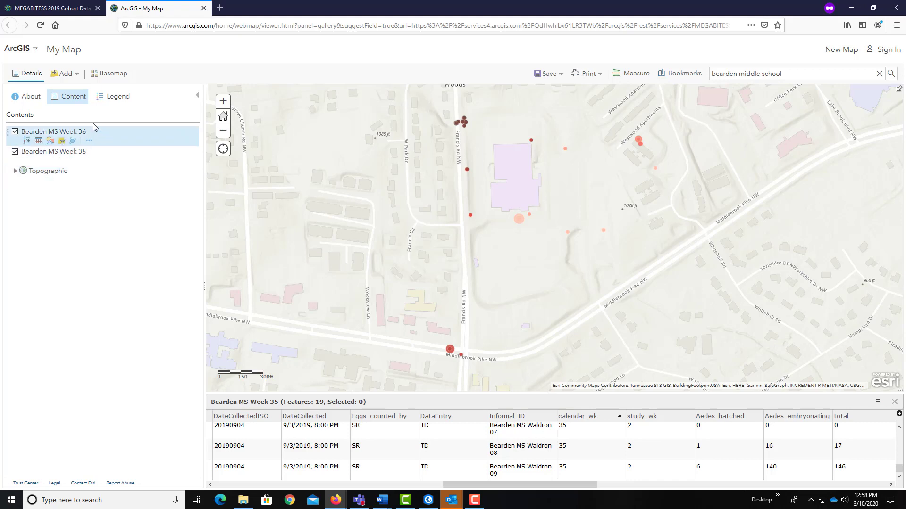
{"action": "left_click", "coordinate": [50, 141]}
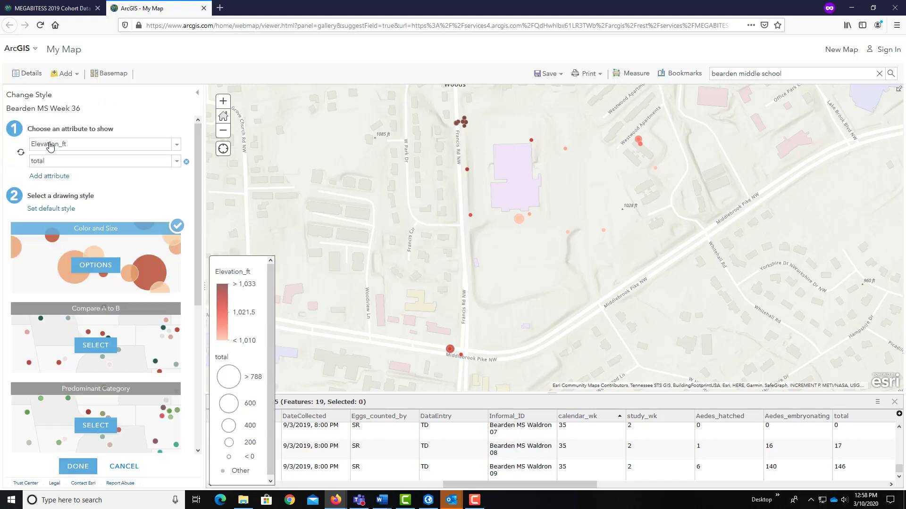
{"action": "left_click", "coordinate": [96, 266]}
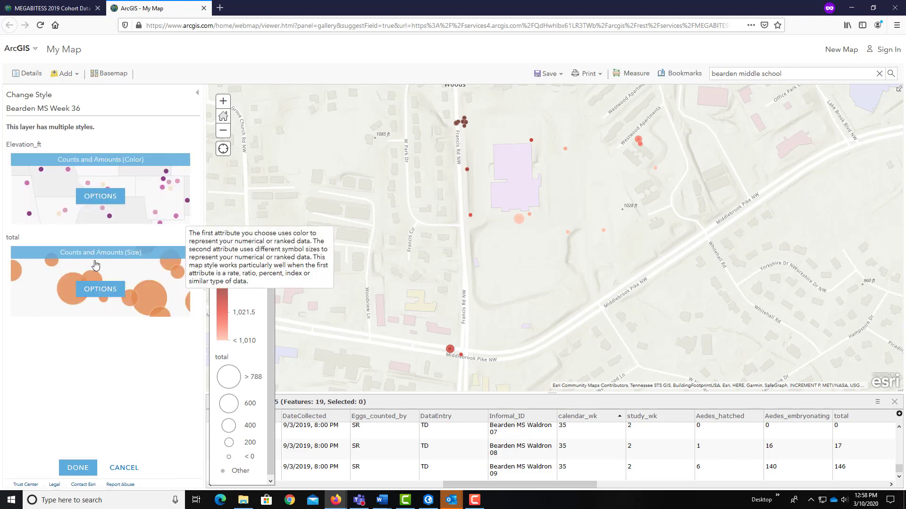
{"action": "left_click", "coordinate": [98, 200]}
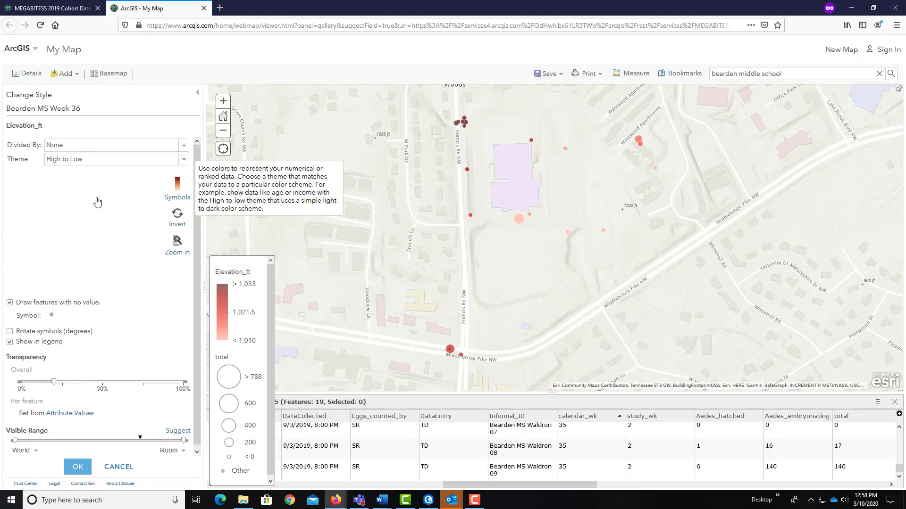
{"action": "left_click", "coordinate": [175, 186]}
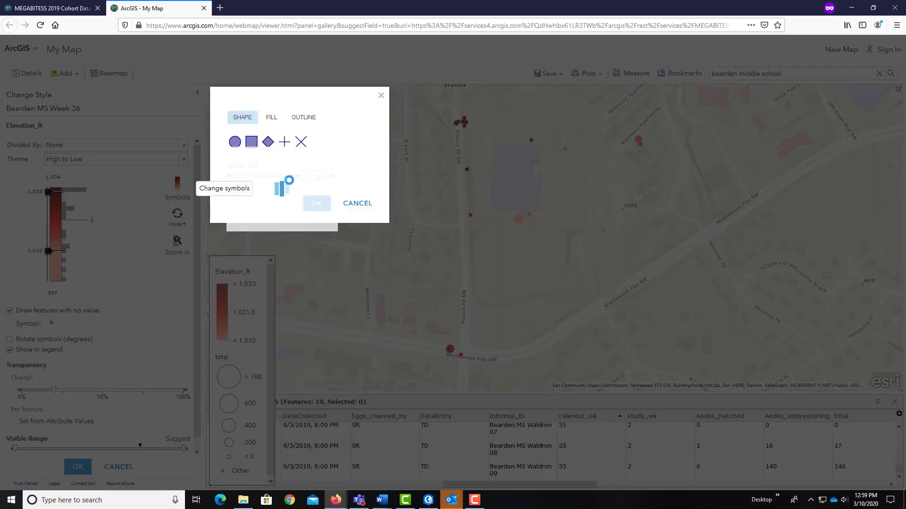
{"action": "left_click", "coordinate": [273, 126]}
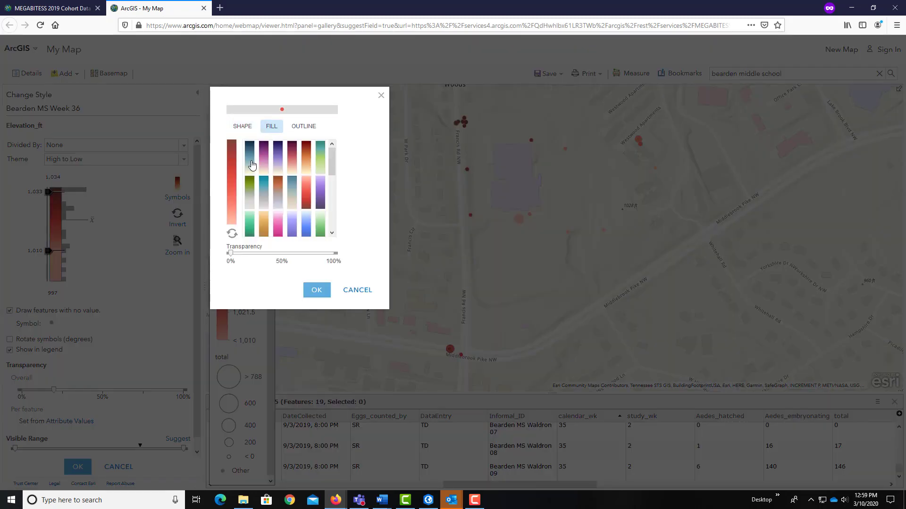
{"action": "left_click", "coordinate": [315, 290]}
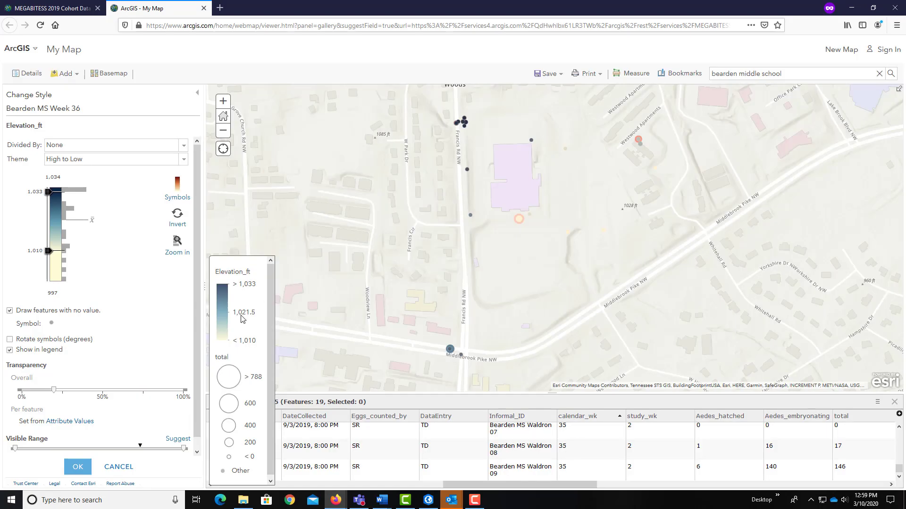
{"action": "left_click", "coordinate": [80, 467]}
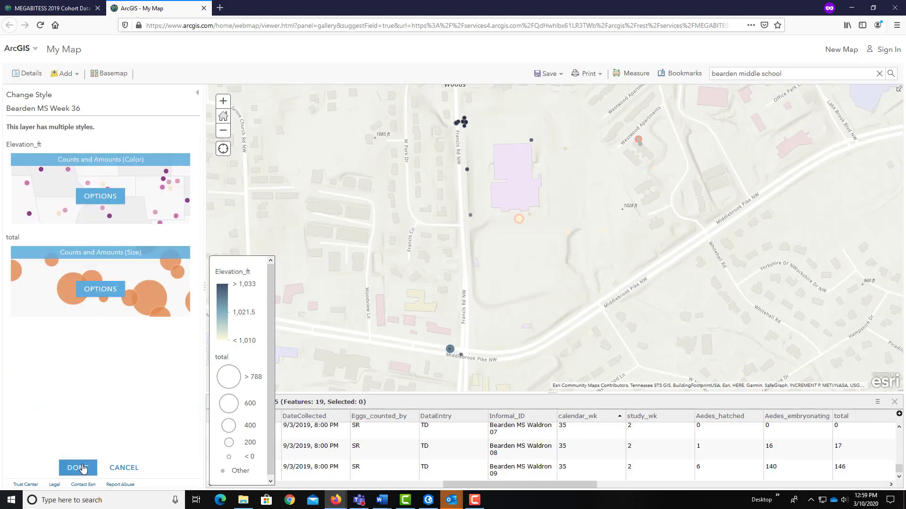
{"action": "left_click", "coordinate": [82, 468]}
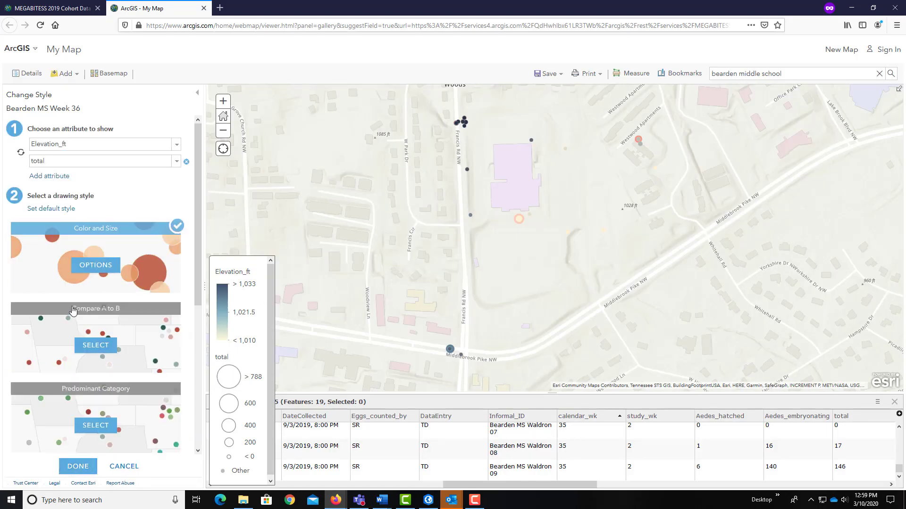
{"action": "left_click", "coordinate": [82, 467]}
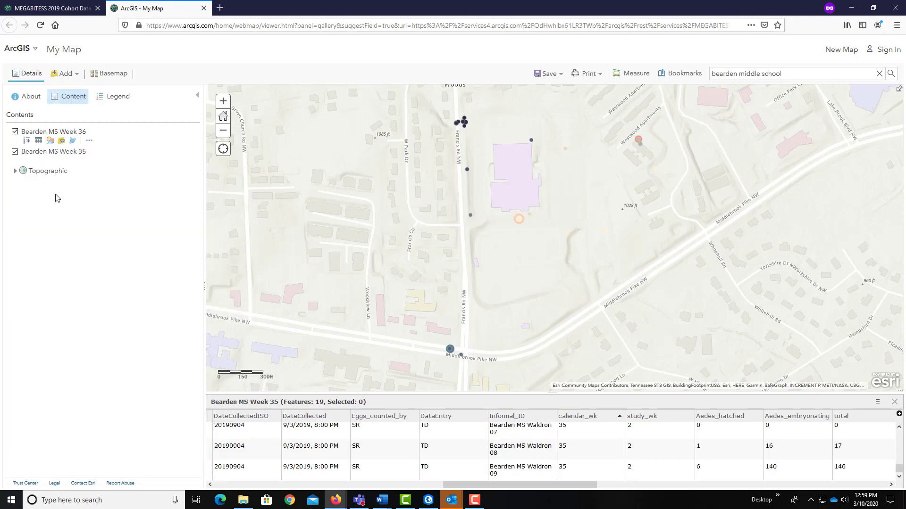
Toggle the Bearden MS Week 36 layer off and on twice to compare its symbols with the Week 35 layer
{"action": "left_click", "coordinate": [15, 133]}
{"action": "left_click", "coordinate": [15, 133]}
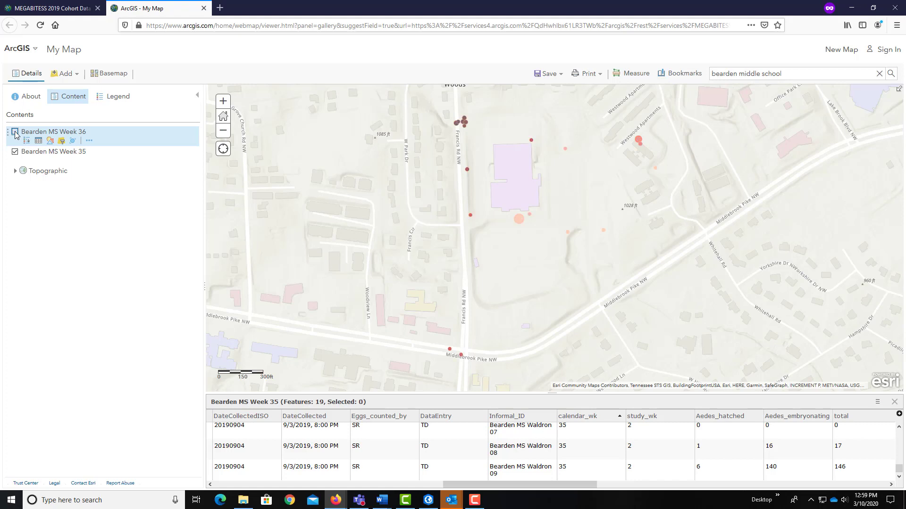
{"action": "left_click", "coordinate": [16, 133]}
{"action": "left_click", "coordinate": [15, 133]}
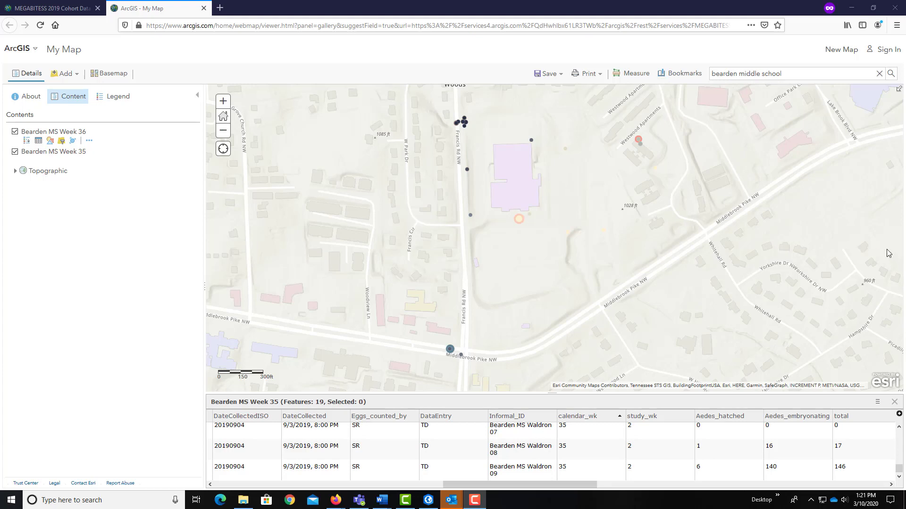
Show the map legend and open a printable version of the map with its legend
{"action": "left_click", "coordinate": [113, 97]}
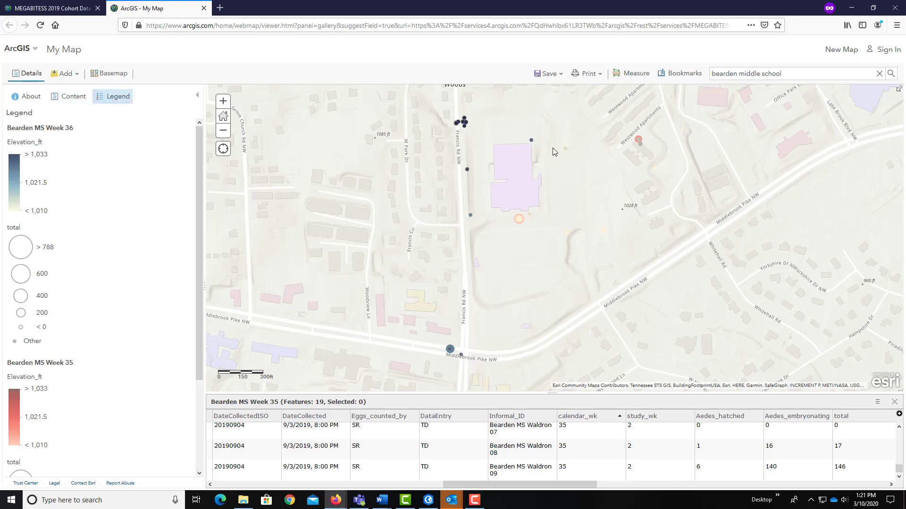
{"action": "left_click", "coordinate": [586, 74]}
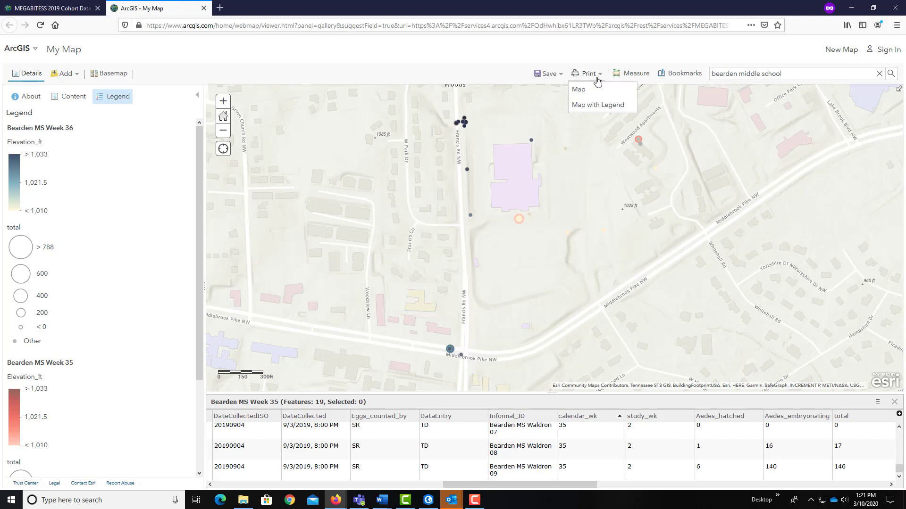
{"action": "left_click", "coordinate": [601, 111]}
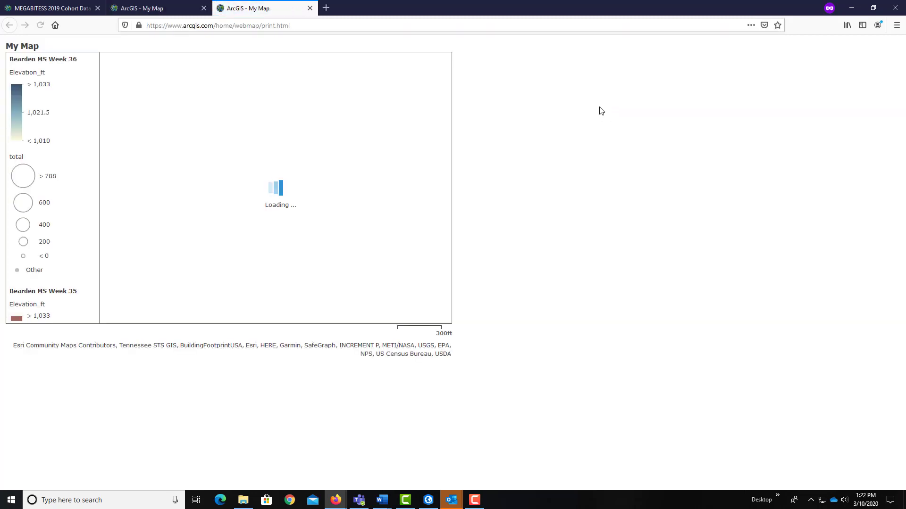